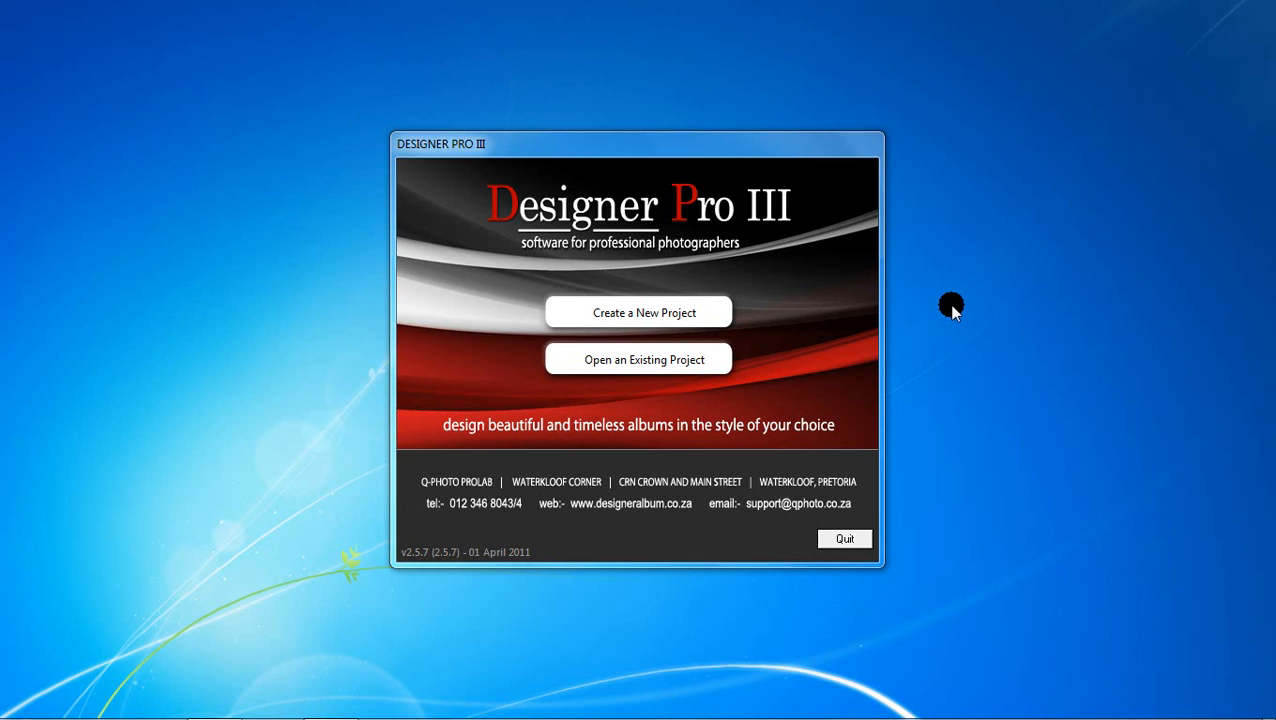
Step: Create a new project from the Designer Pro III welcome dialog
click(815, 203)
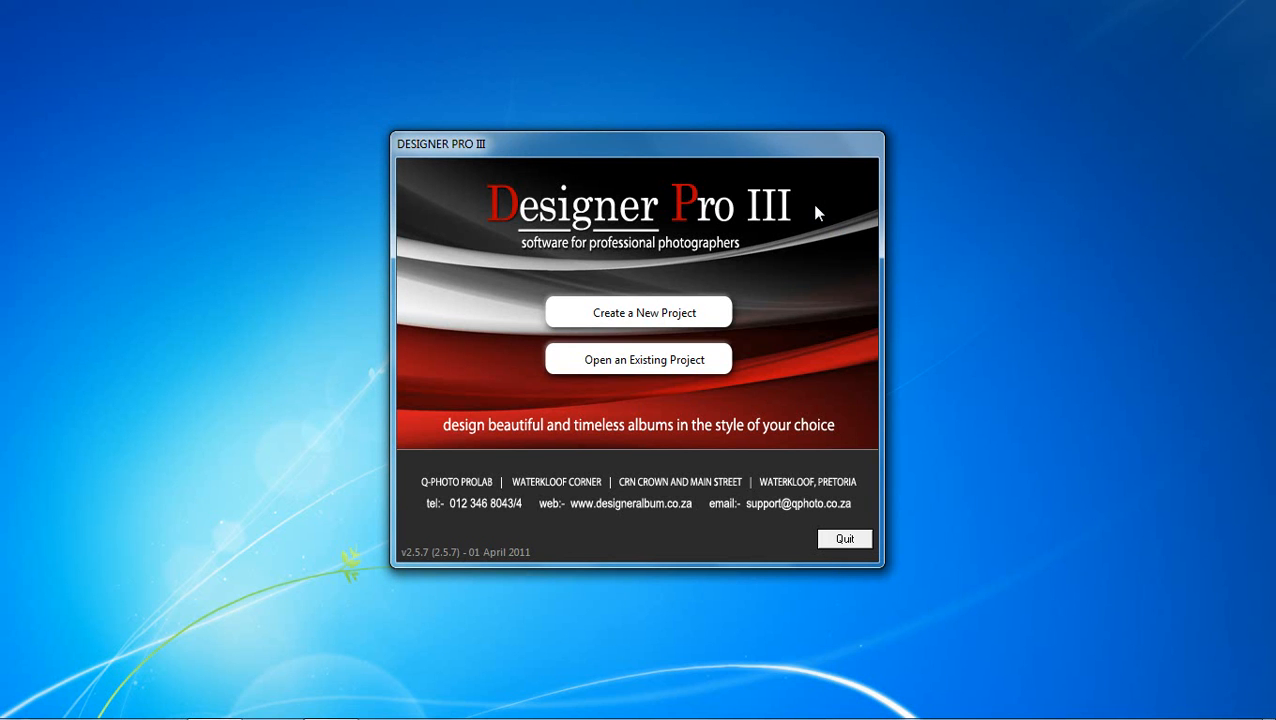
click(645, 308)
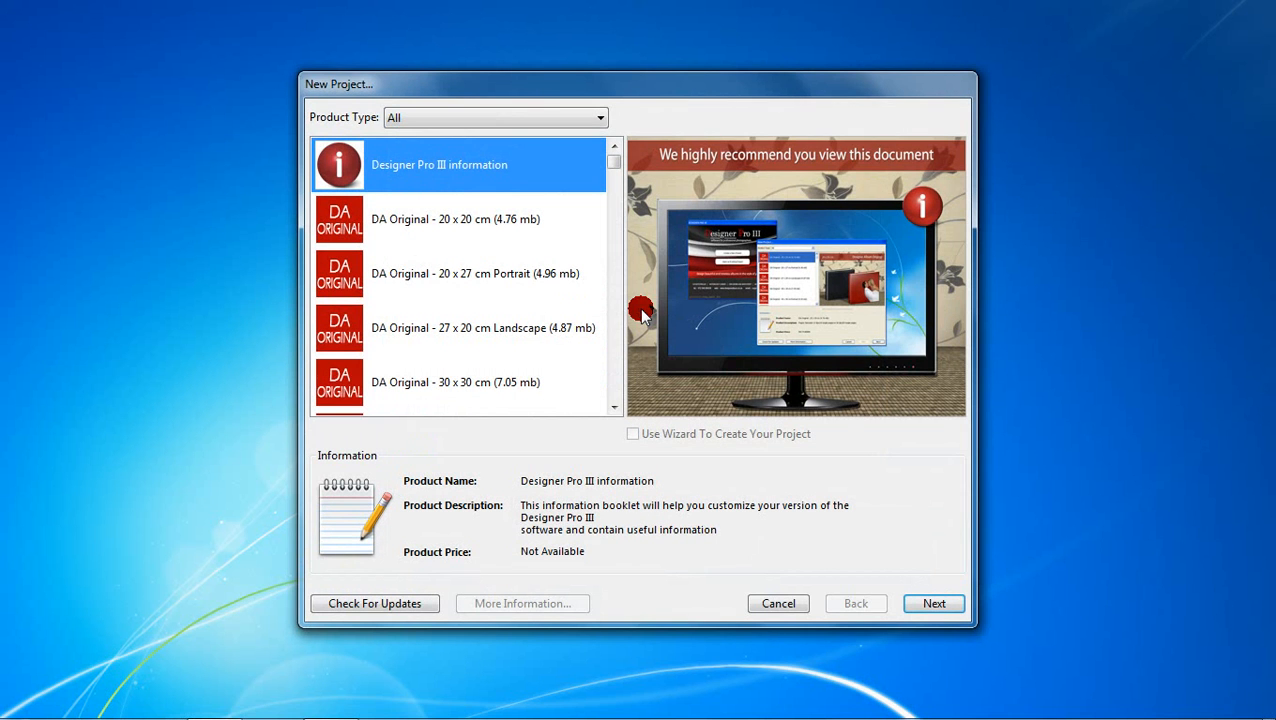
Step: Filter to 06 Elite Litho Album, choose Elite Litho PRO THEME B (5.10 mb), and continue
click(600, 117)
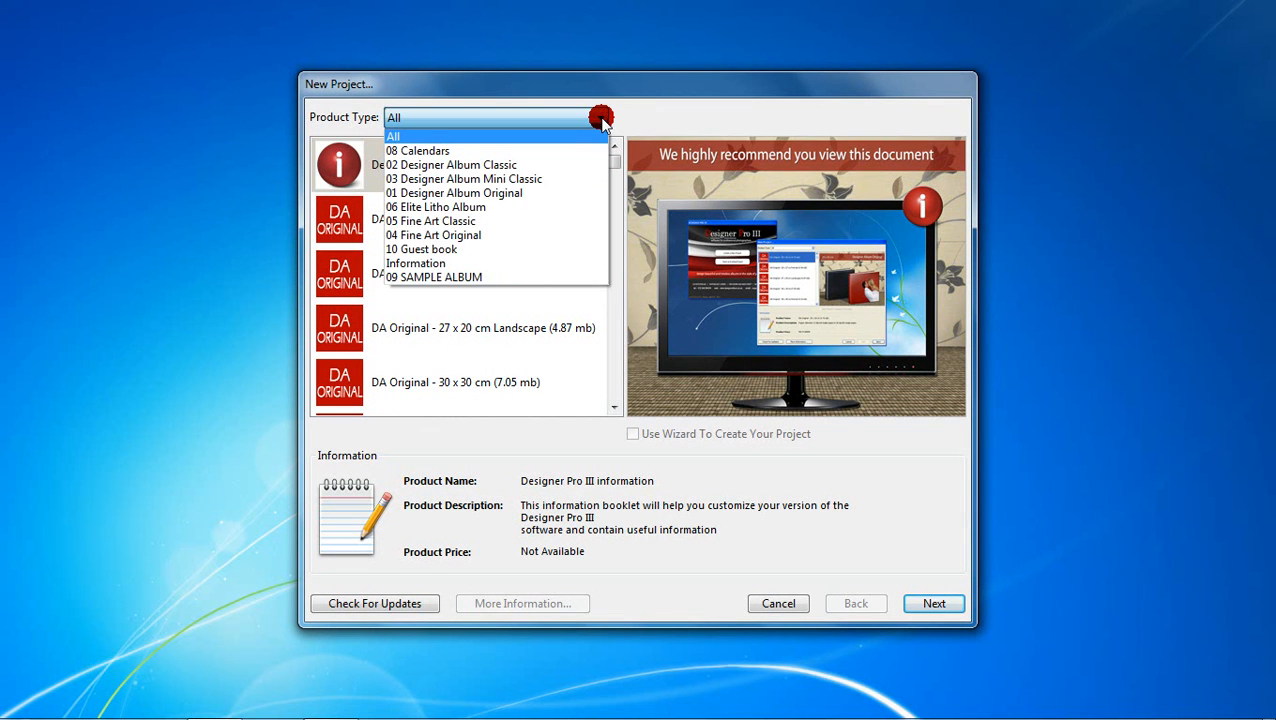
click(537, 207)
drag(607, 163, 607, 336)
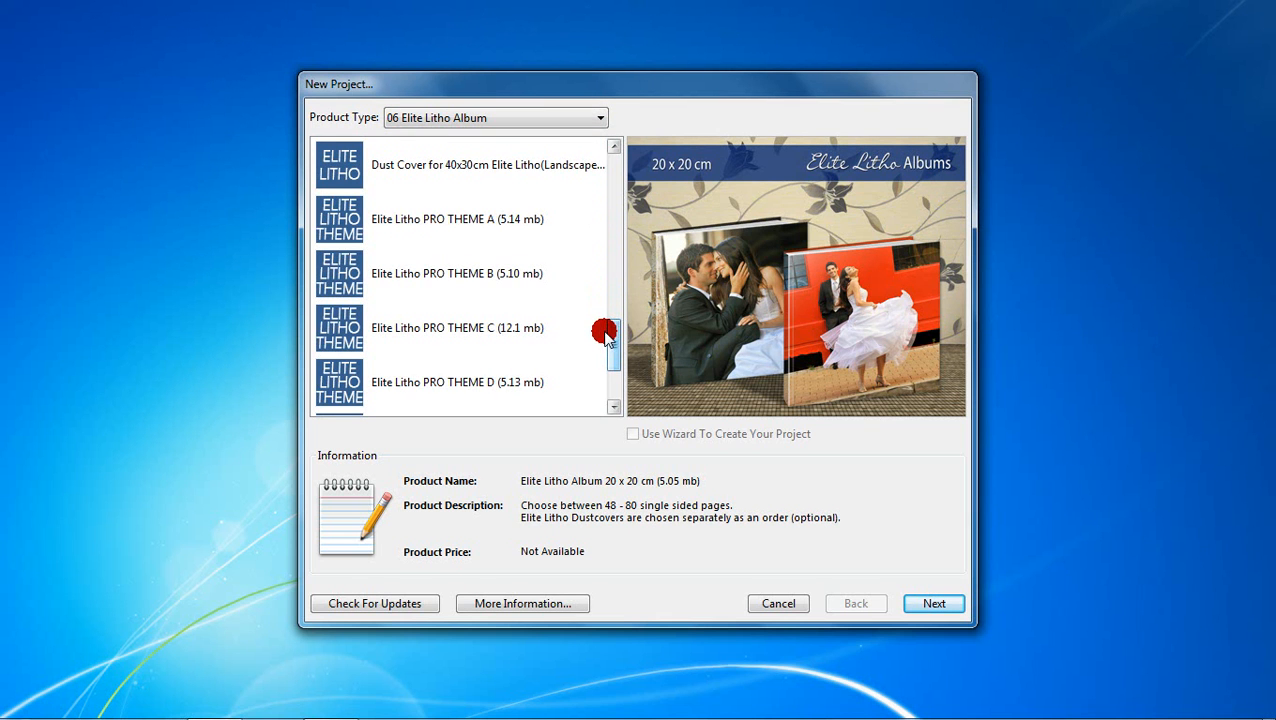
click(576, 278)
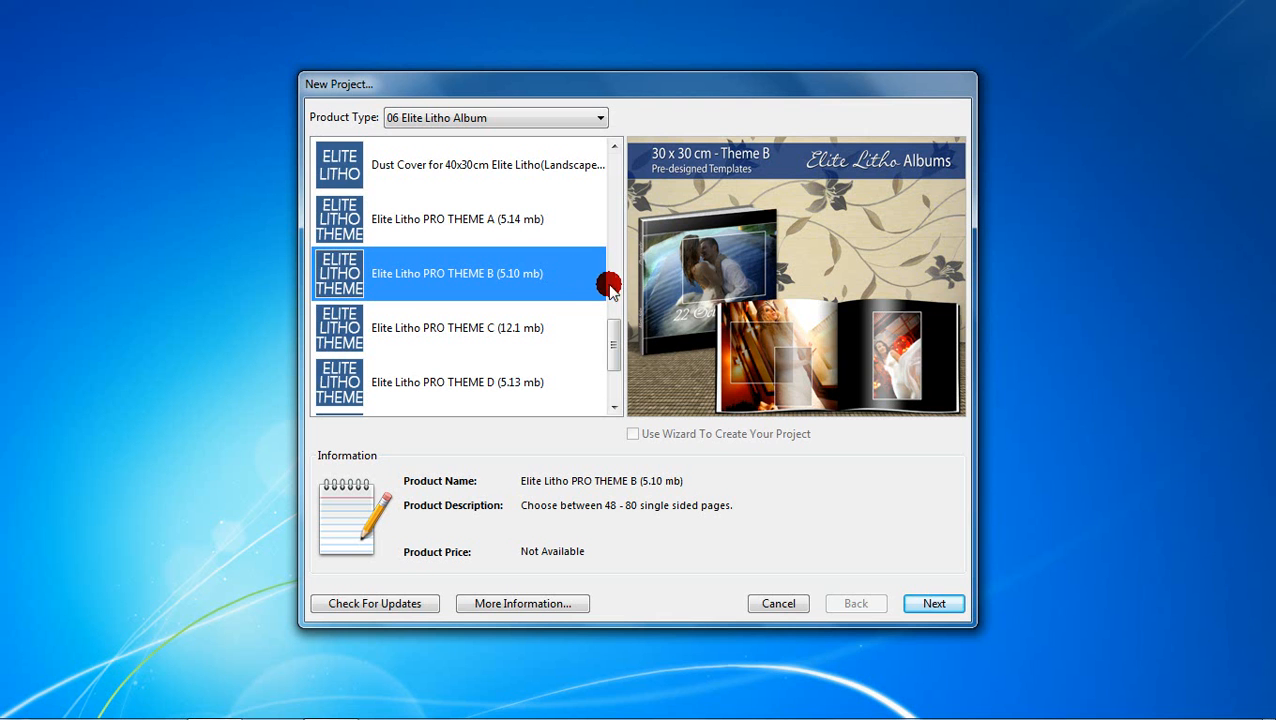
click(912, 602)
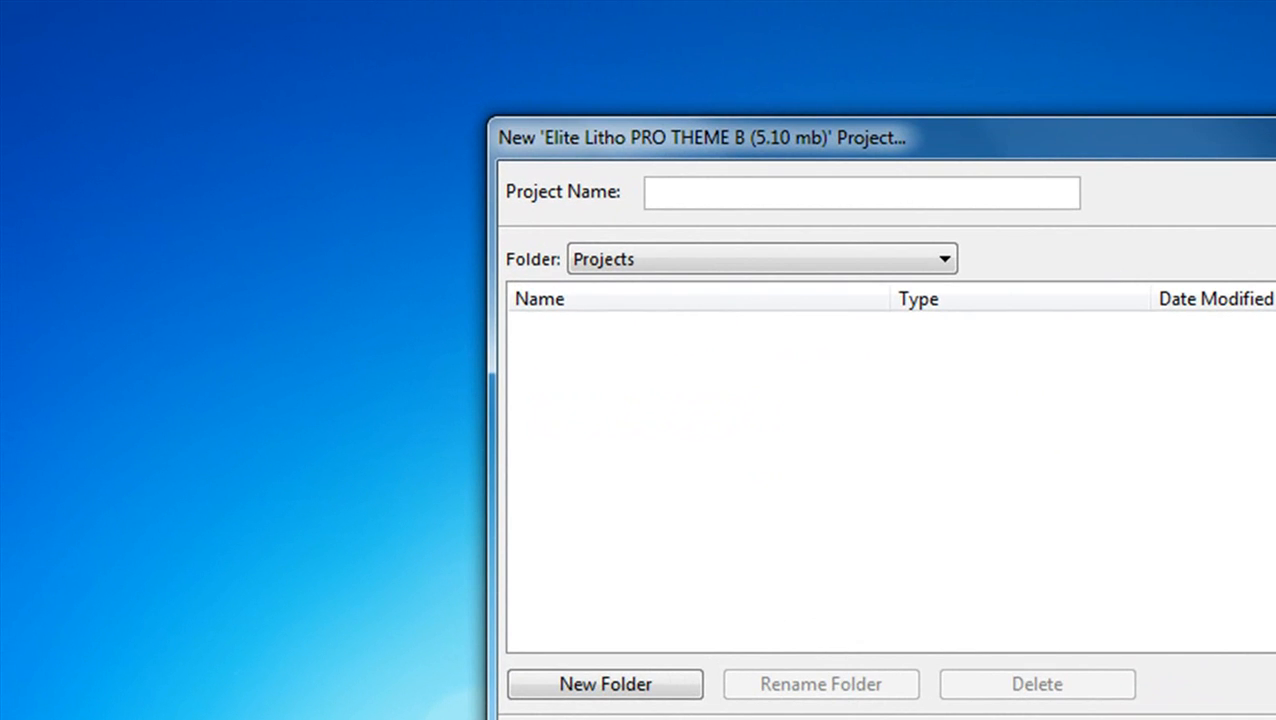
Step: Name the project 'Our Wedding' and create it
text(Our Wedding)
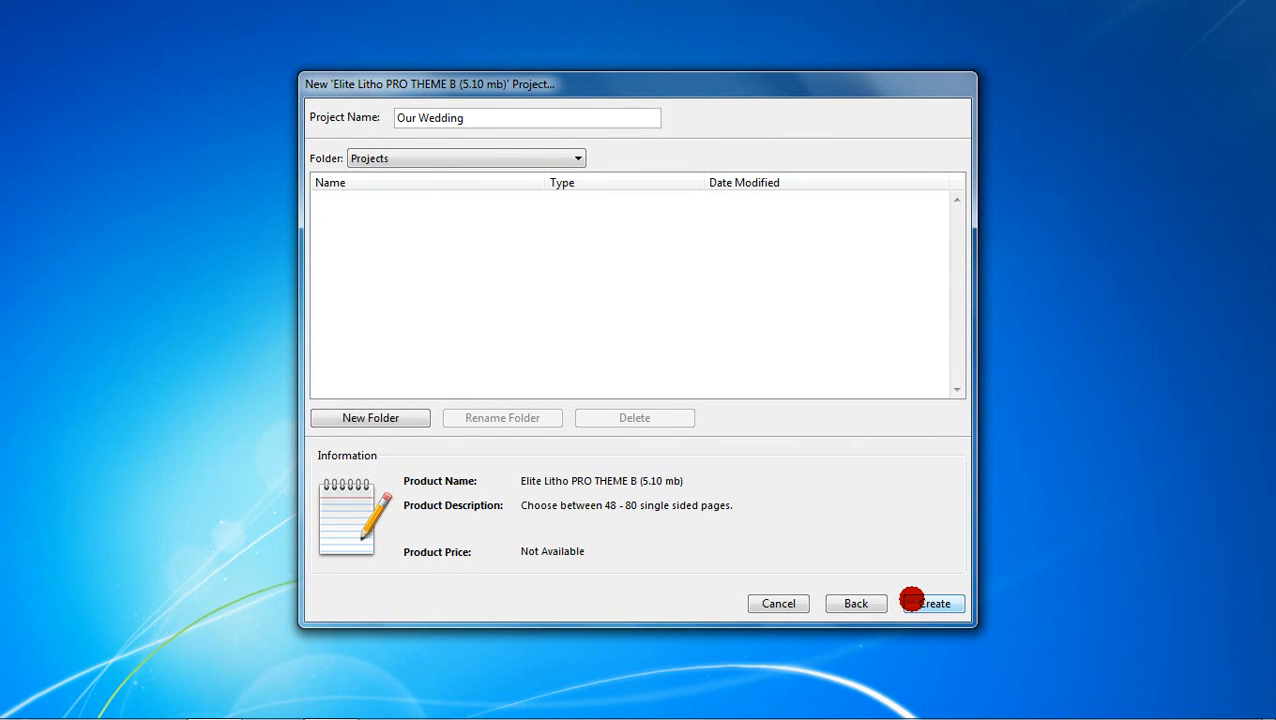
click(929, 604)
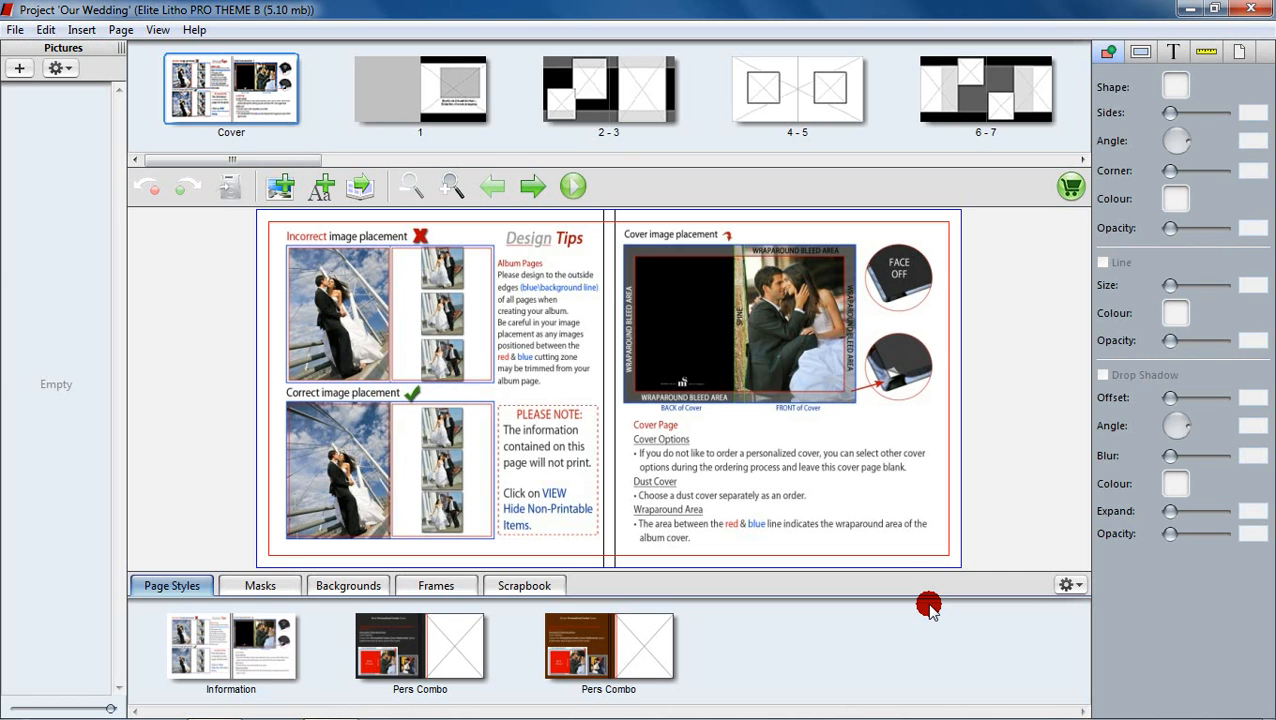
Step: Page through the opening spreads, glance at spread 8-9, and settle on spread 6-7
drag(298, 158, 530, 172)
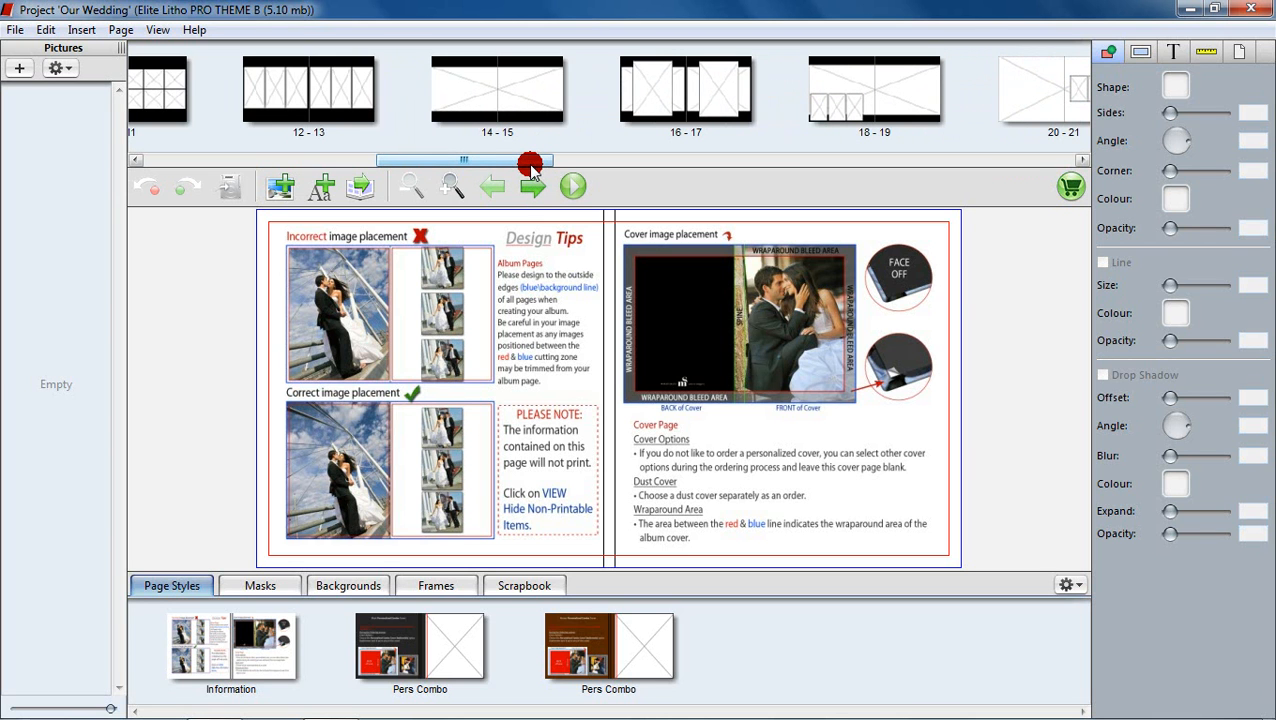
click(531, 188)
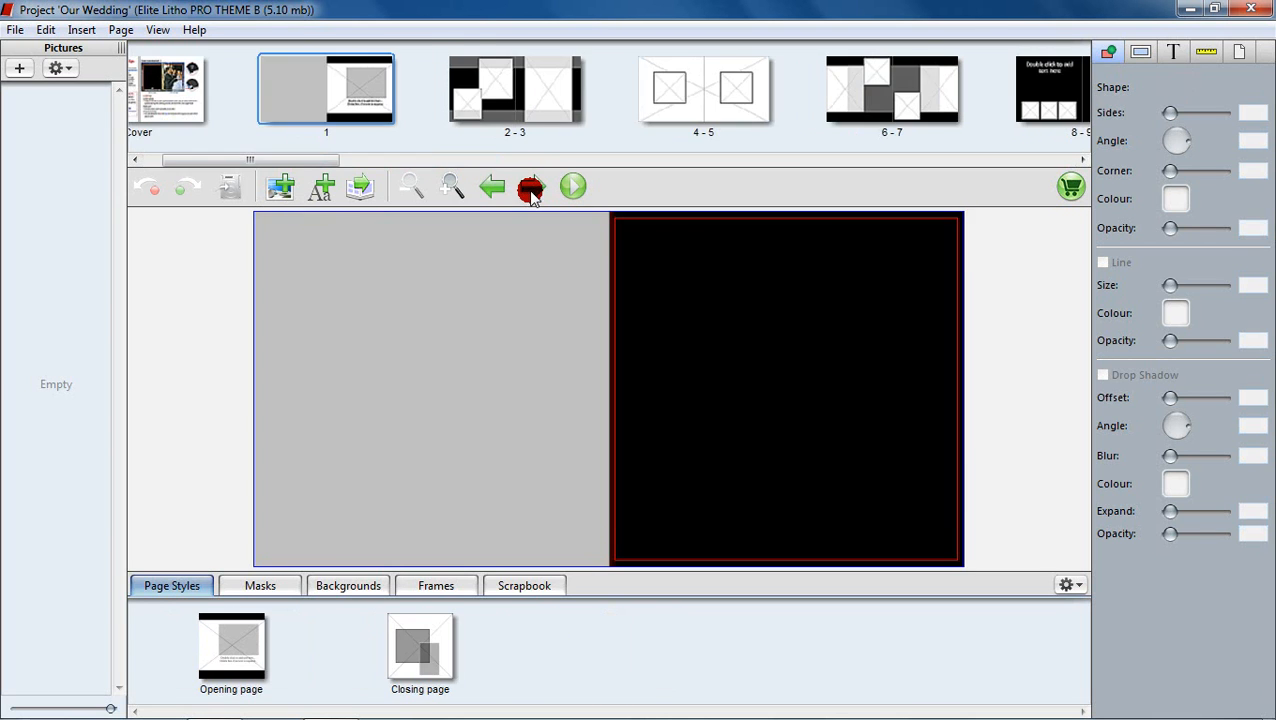
click(532, 190)
click(533, 189)
click(533, 189)
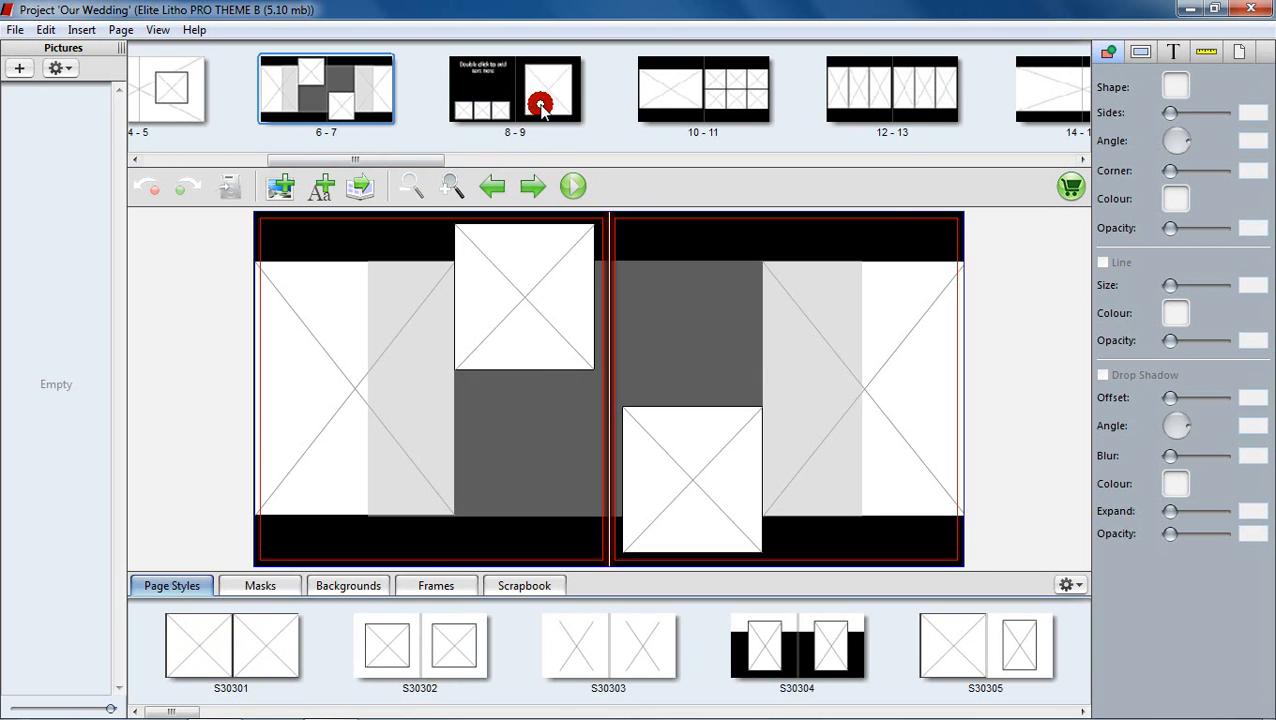
click(541, 105)
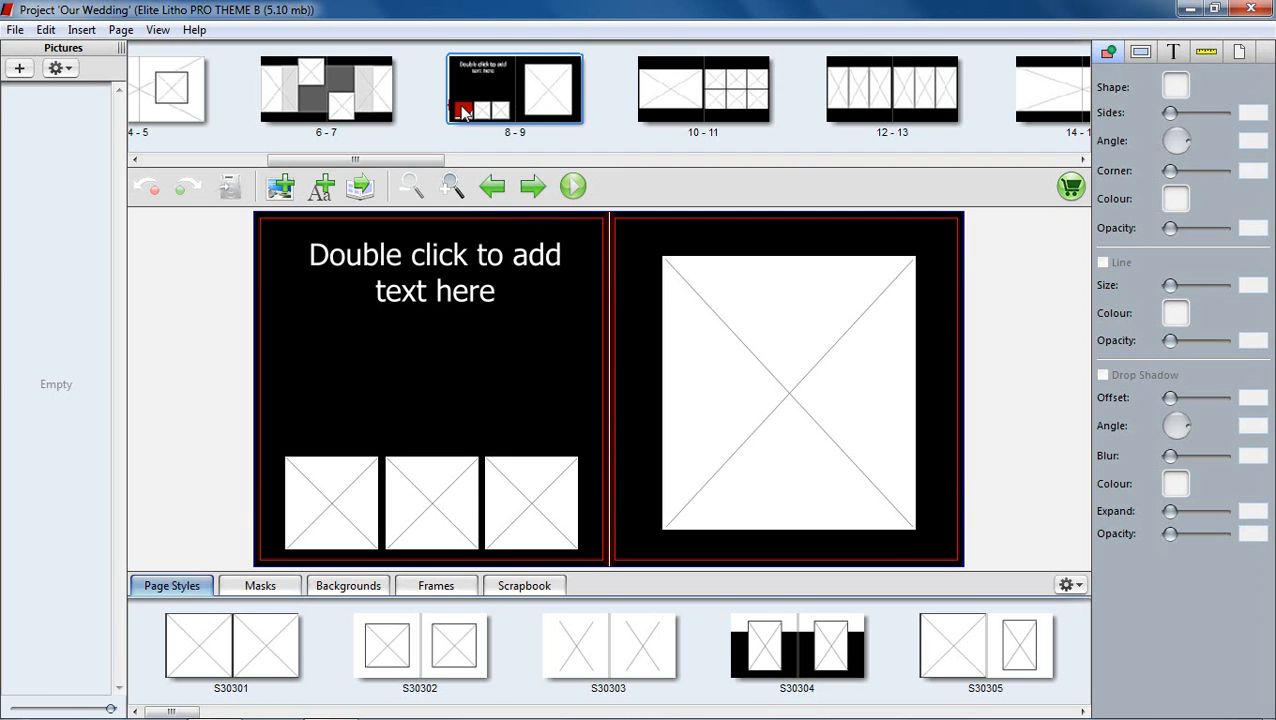
click(341, 102)
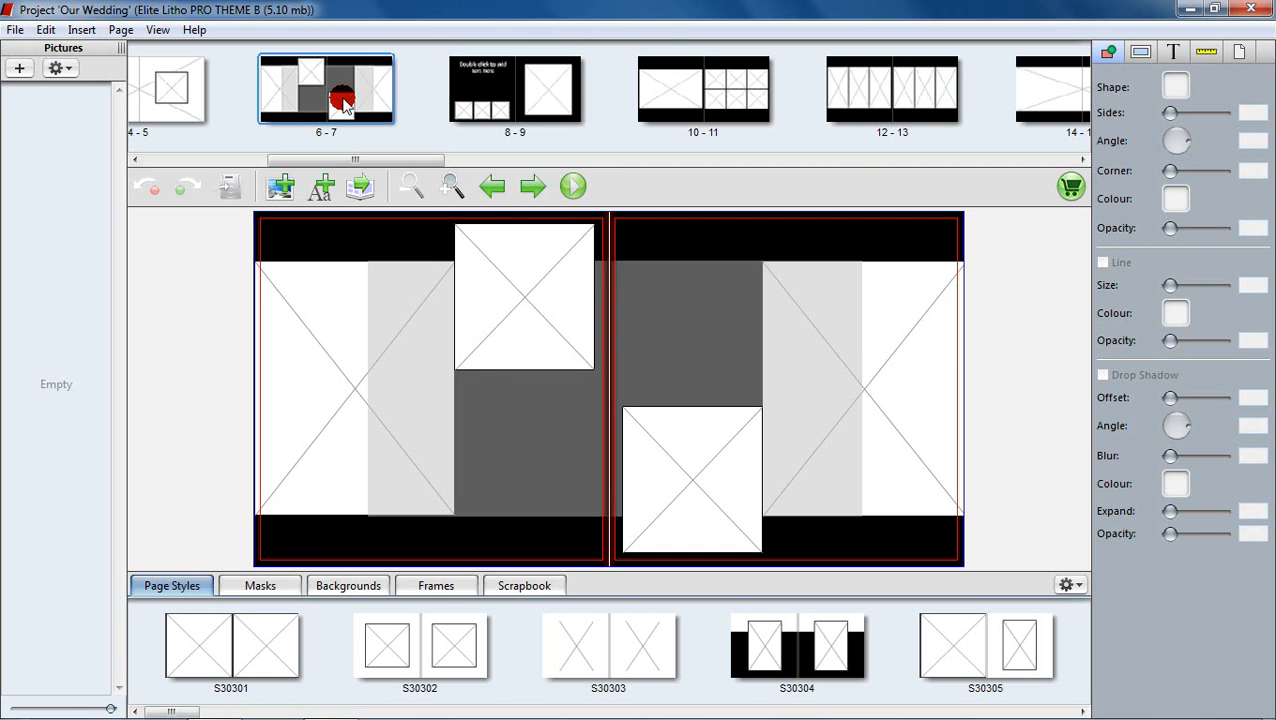
Step: Append blank spreads at the album's end with Page > Add and Ctrl+Shift+I until pages reach 60
click(112, 32)
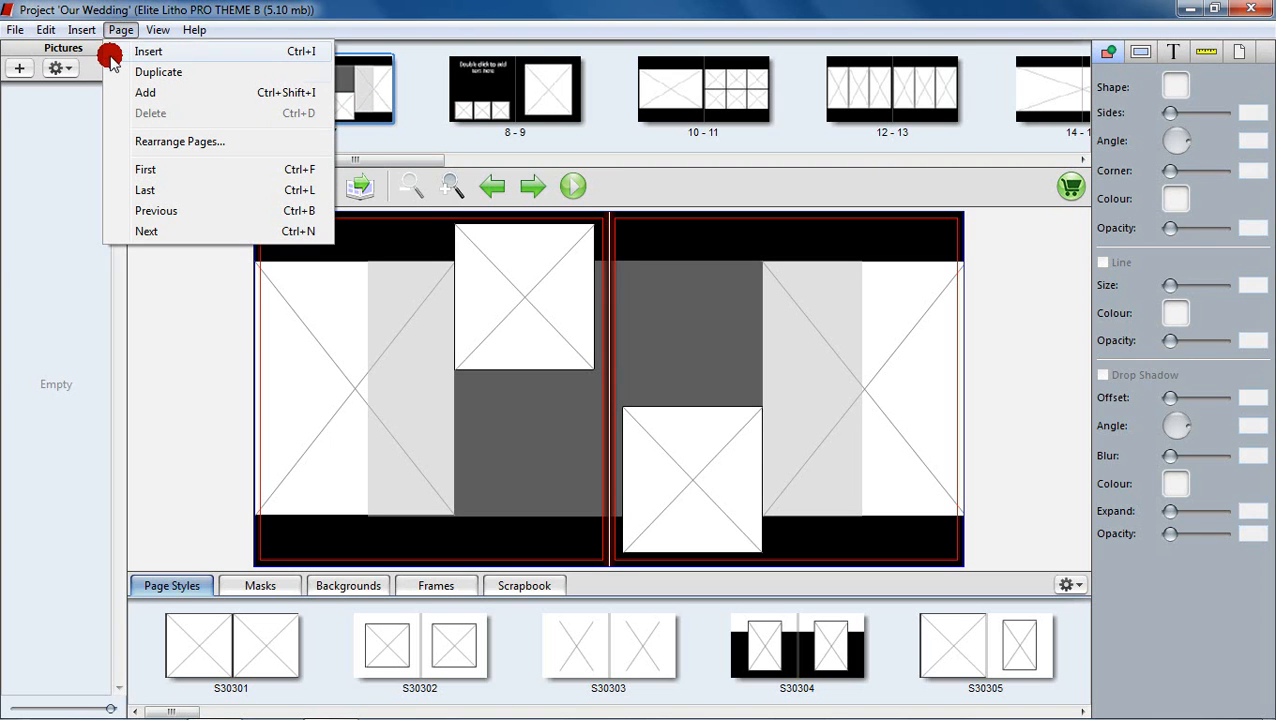
click(110, 92)
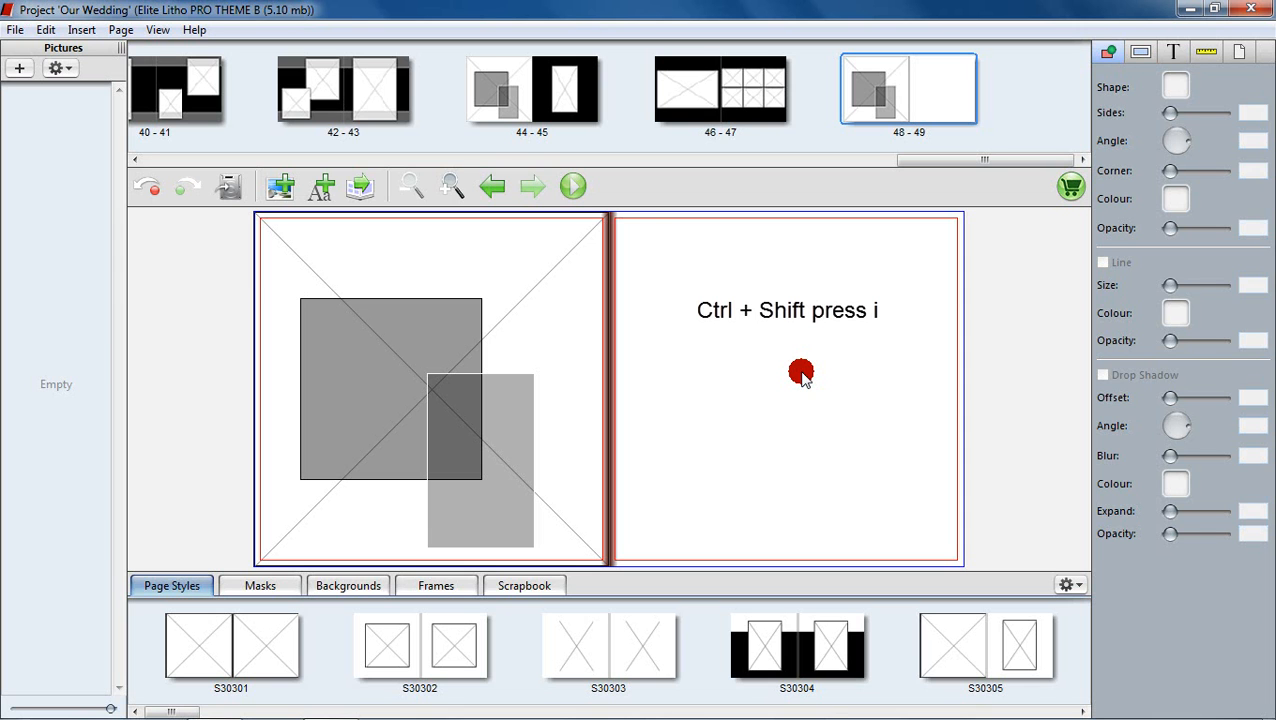
key(ctrl+shift+i)
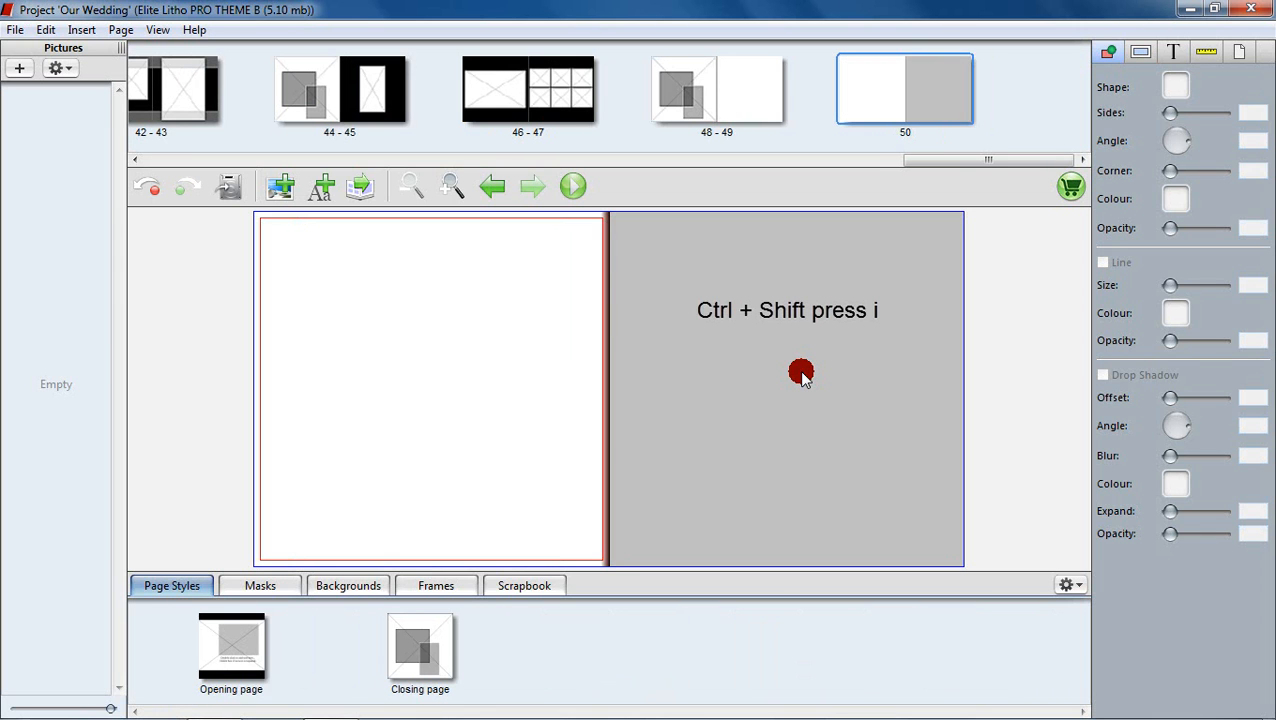
key(ctrl+shift+i)
key(ctrl+shift+i)
key(ctrl+shift+i)
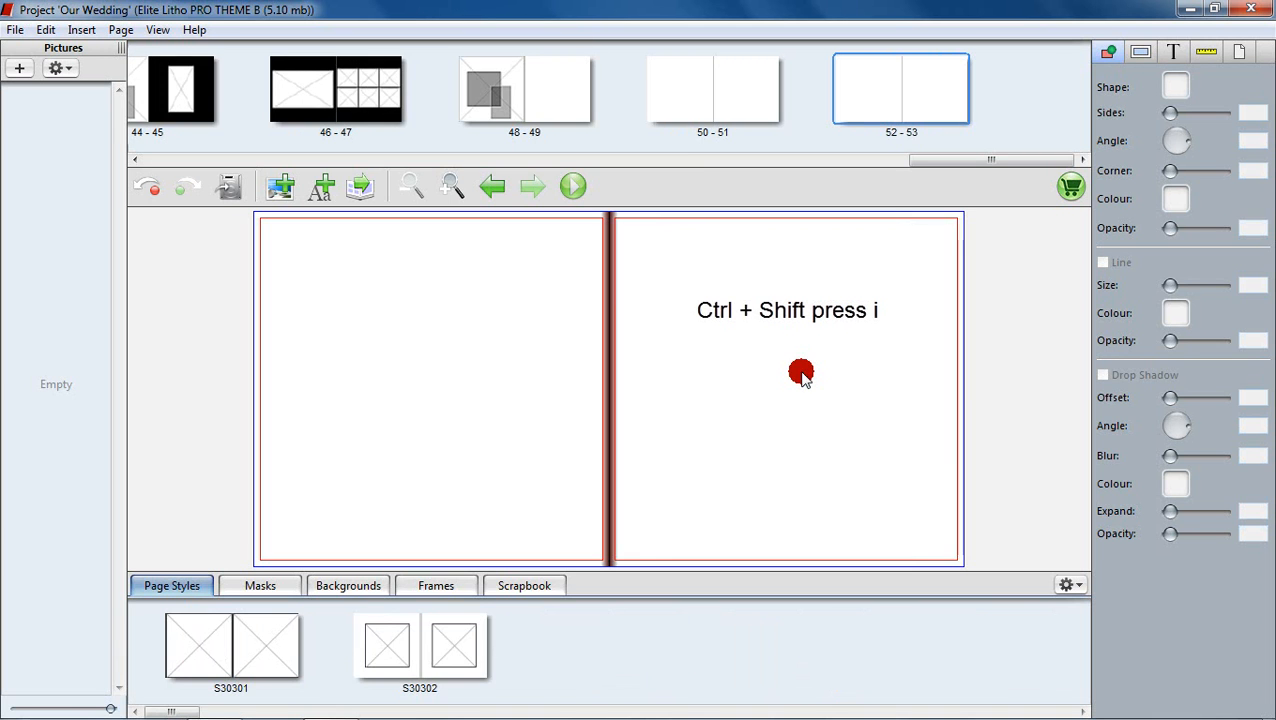
key(ctrl+shift+i)
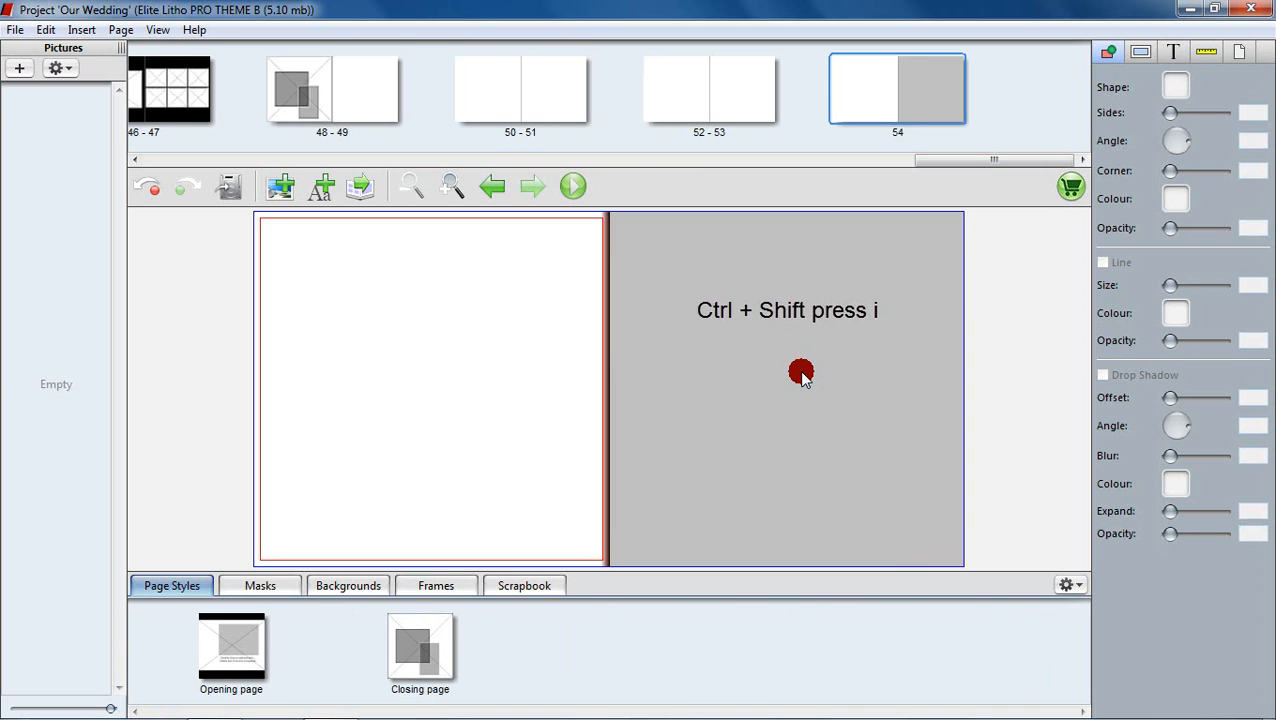
key(ctrl+shift+i)
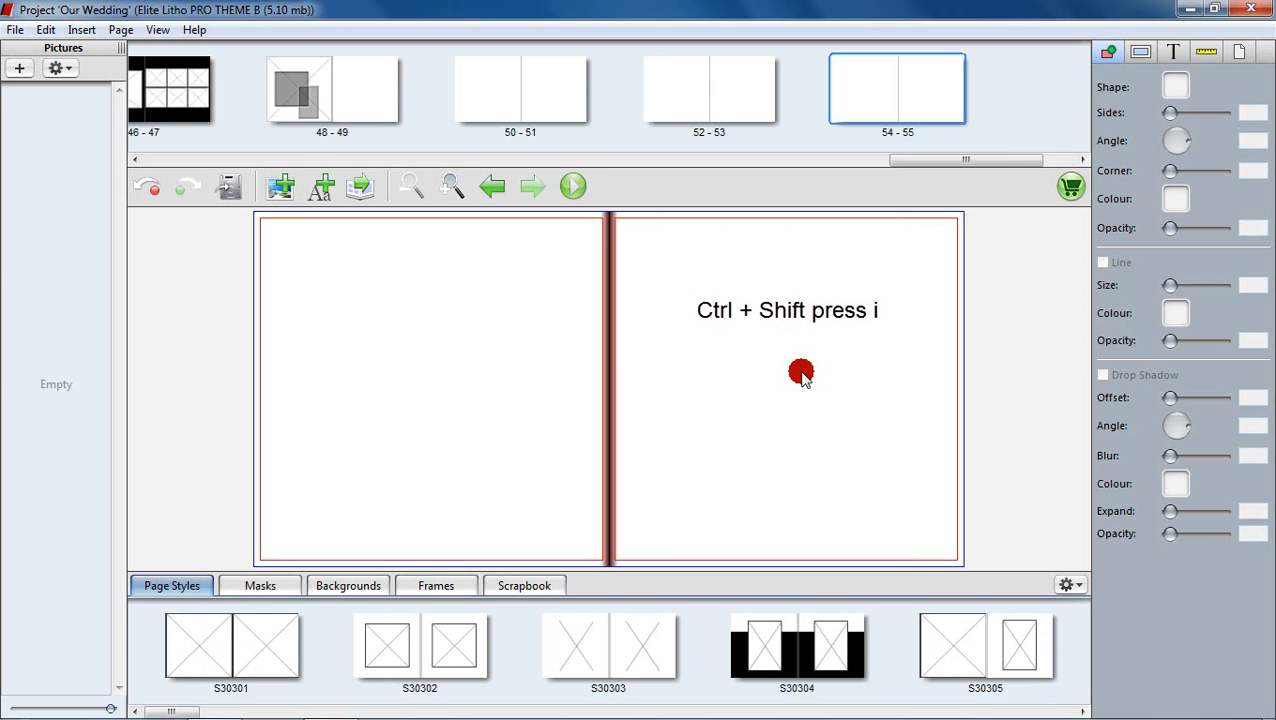
key(ctrl+shift+i)
key(ctrl+shift+i)
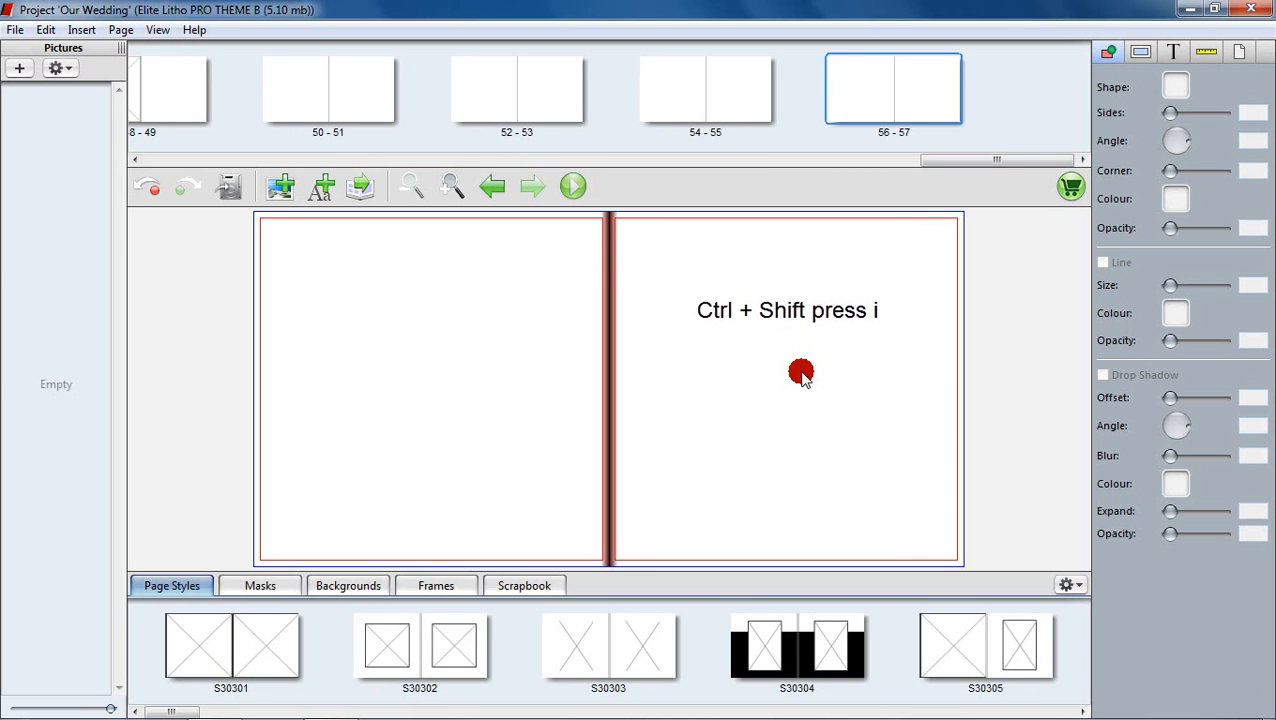
key(ctrl+shift+i)
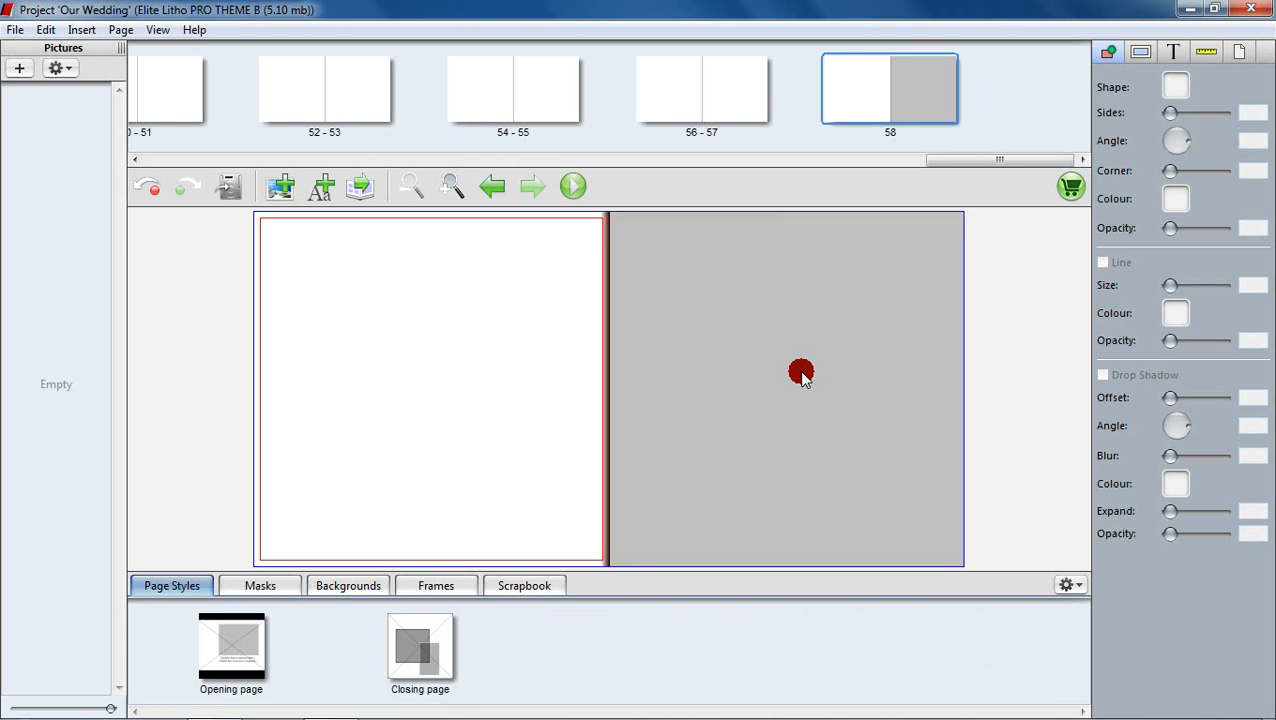
key(ctrl+shift+i)
key(ctrl+shift+i)
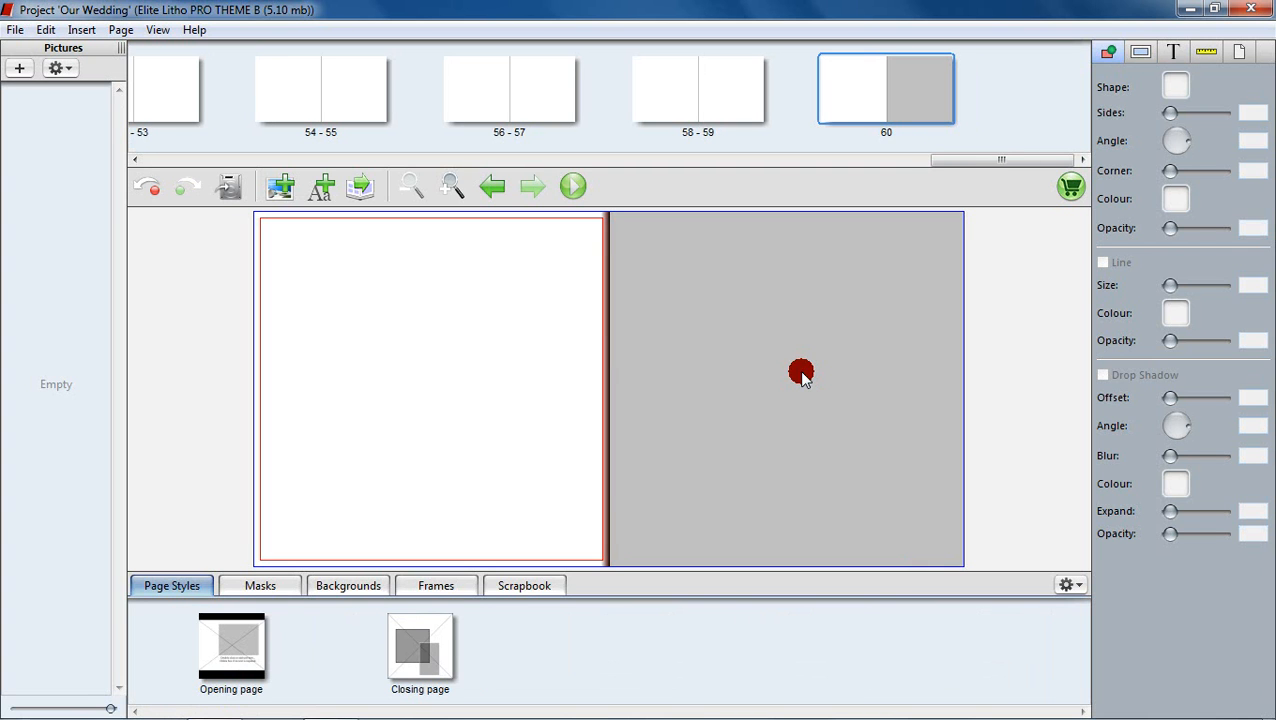
Step: Open spread 34-35 and load the Our Wedding folder's photos into the Pictures panel
drag(937, 157, 597, 160)
click(697, 101)
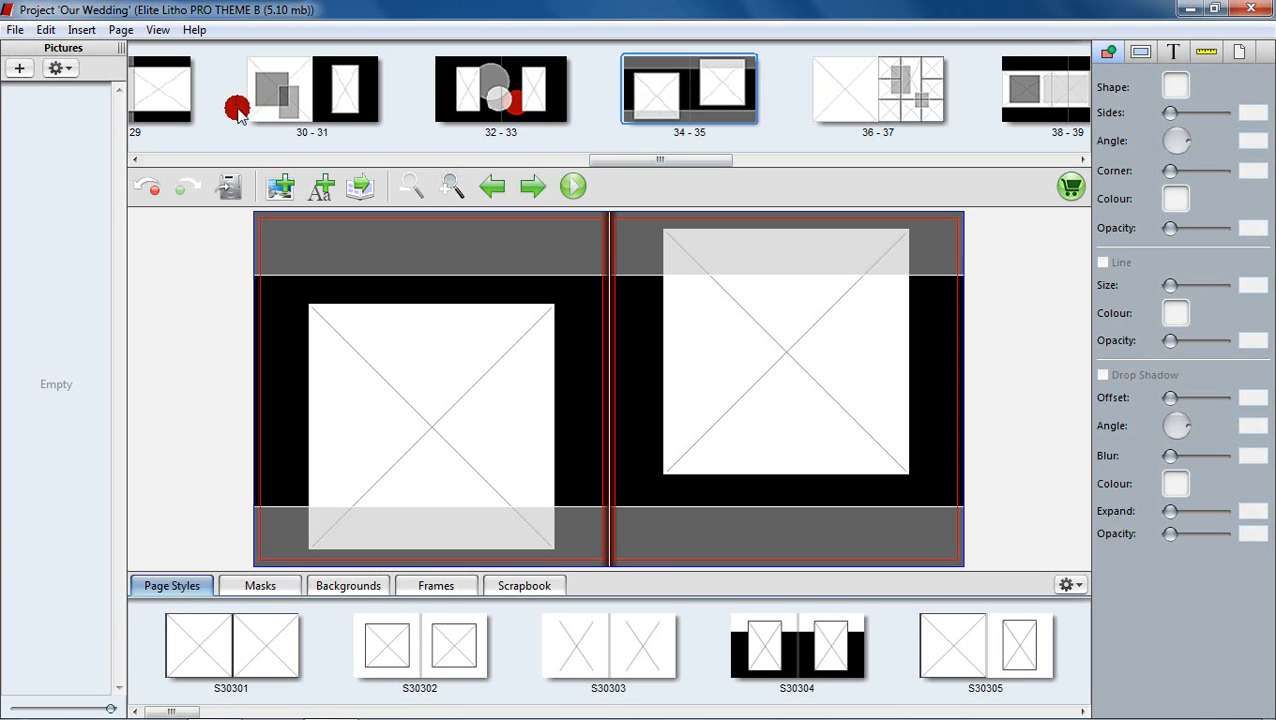
click(24, 70)
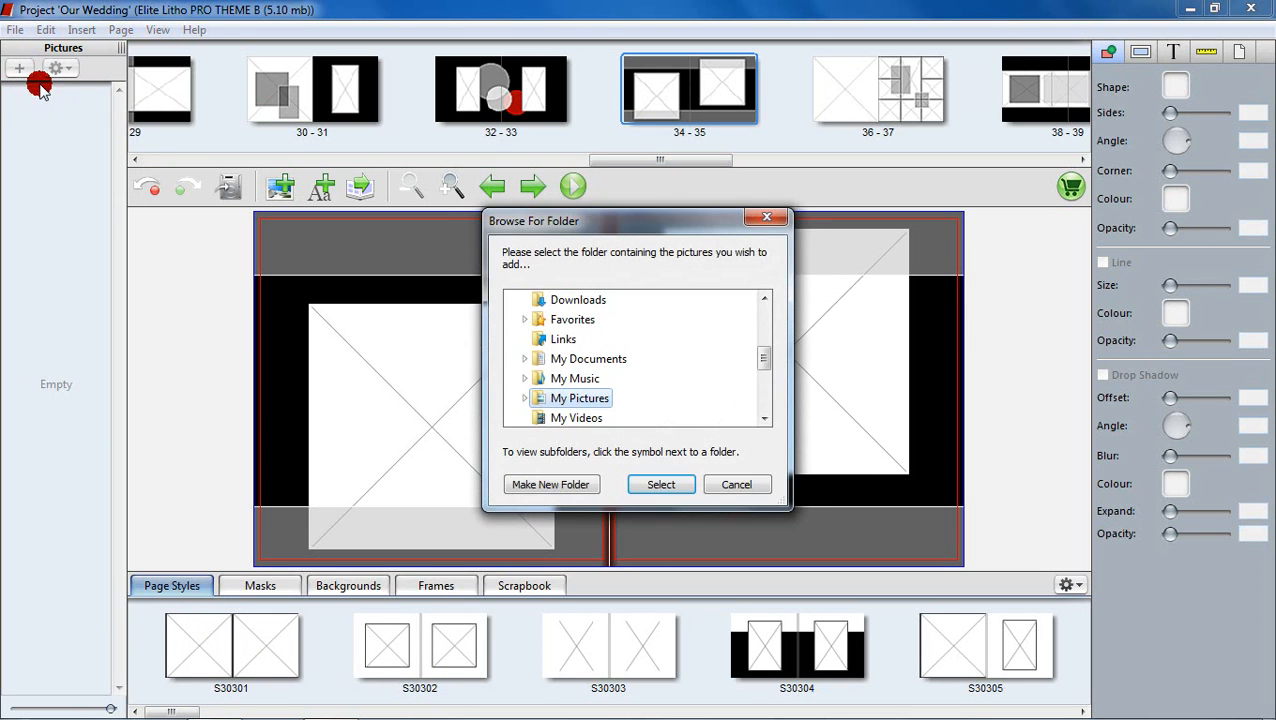
drag(762, 361, 762, 401)
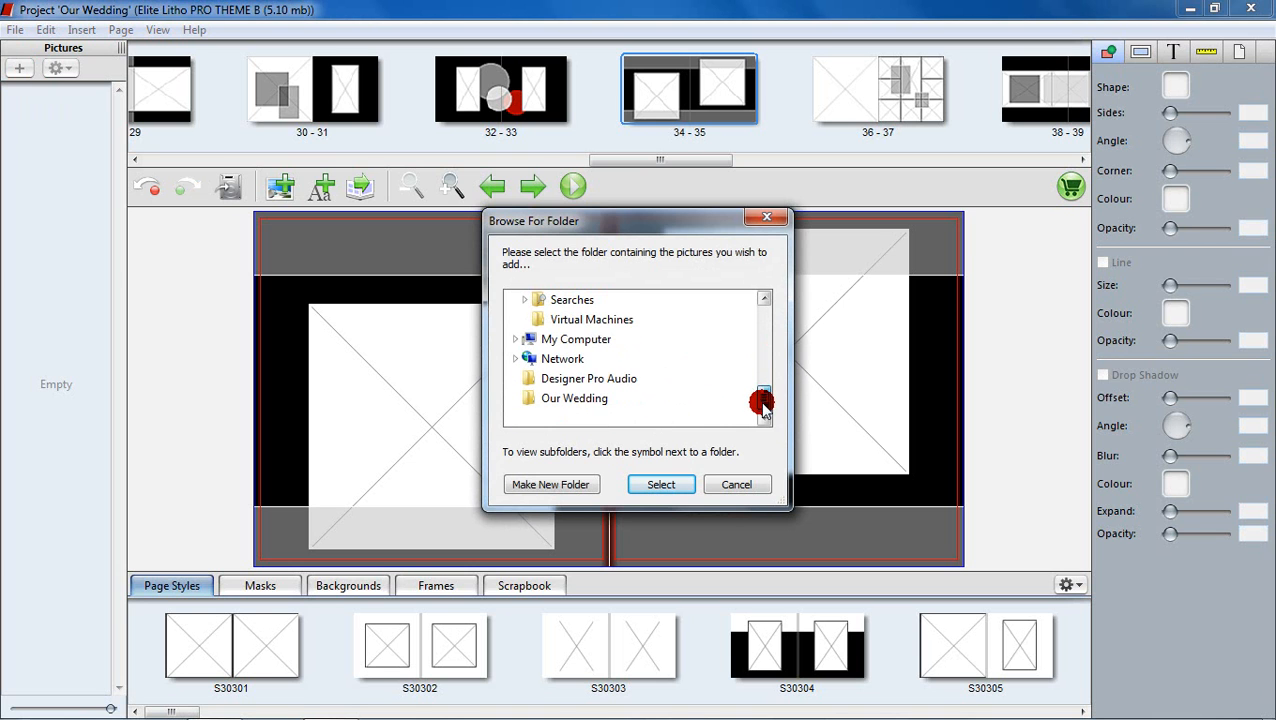
click(602, 399)
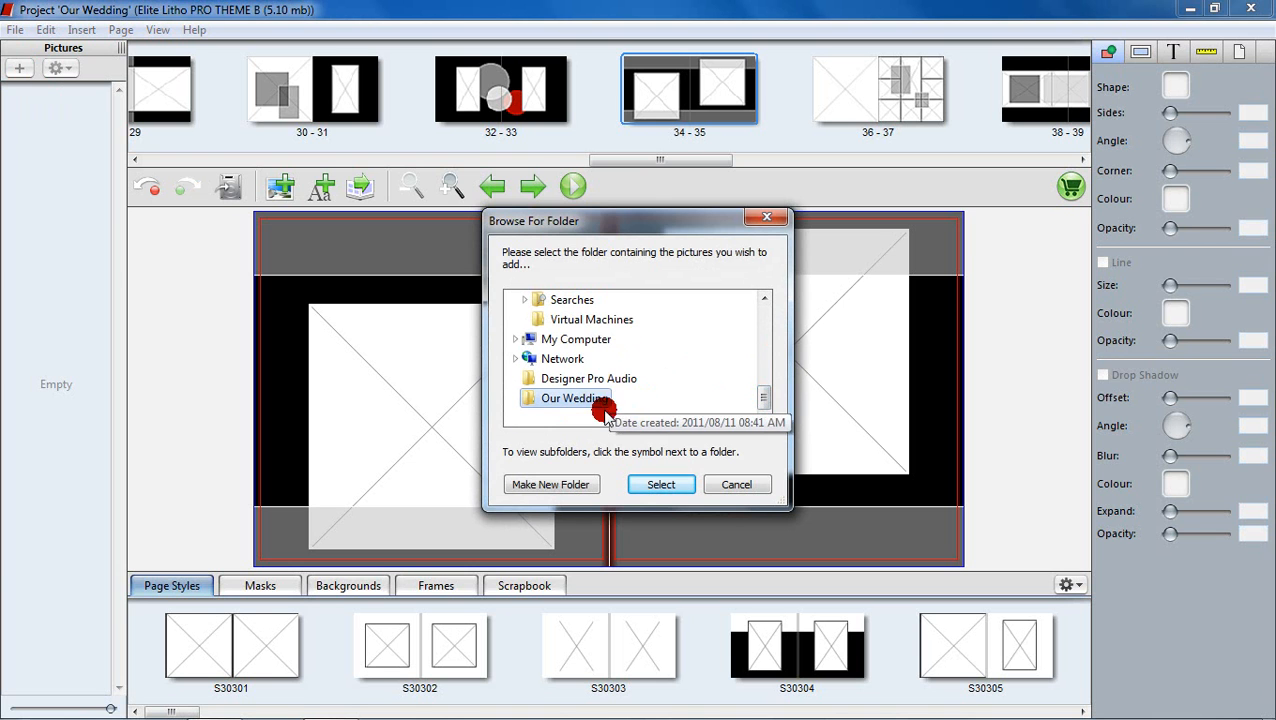
click(638, 484)
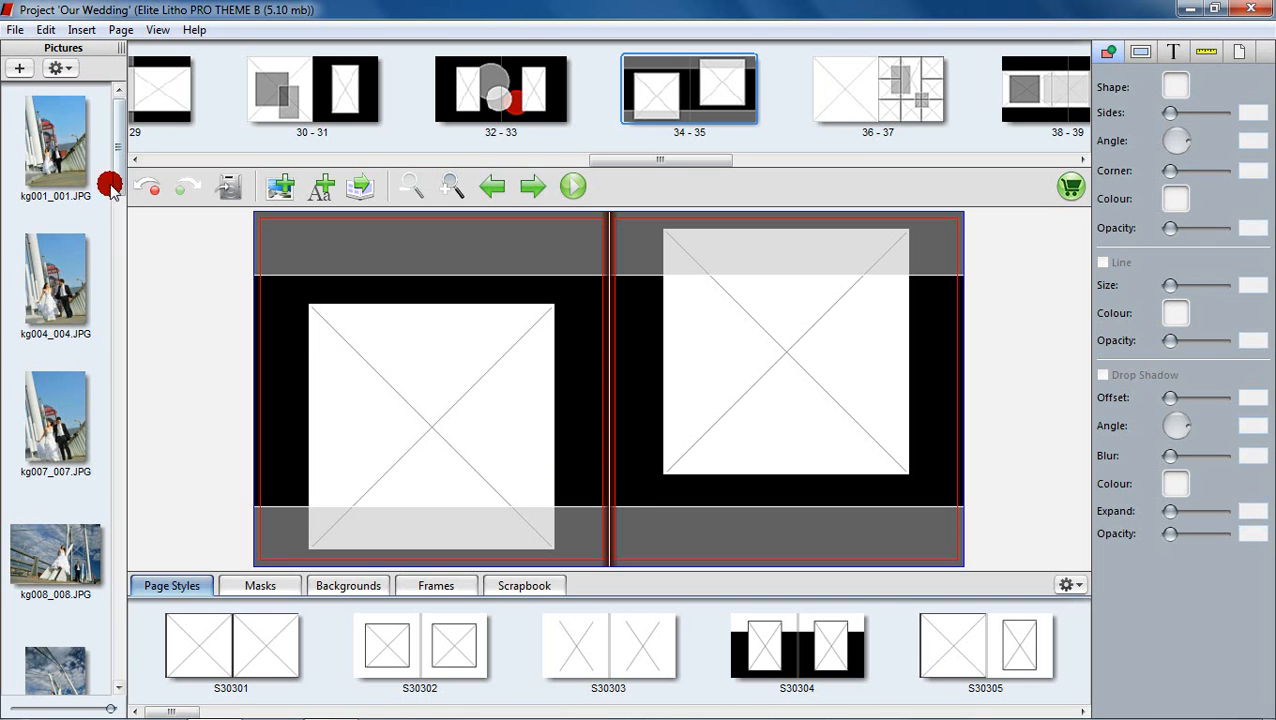
Step: Place kg001_001.JPG in the left-page frame and kg004_004.JPG in the right-page frame
mouse_move(115, 179)
mouse_down()
mouse_move(120, 324)
mouse_move(117, 222)
mouse_move(131, 175)
mouse_move(129, 190)
mouse_up()
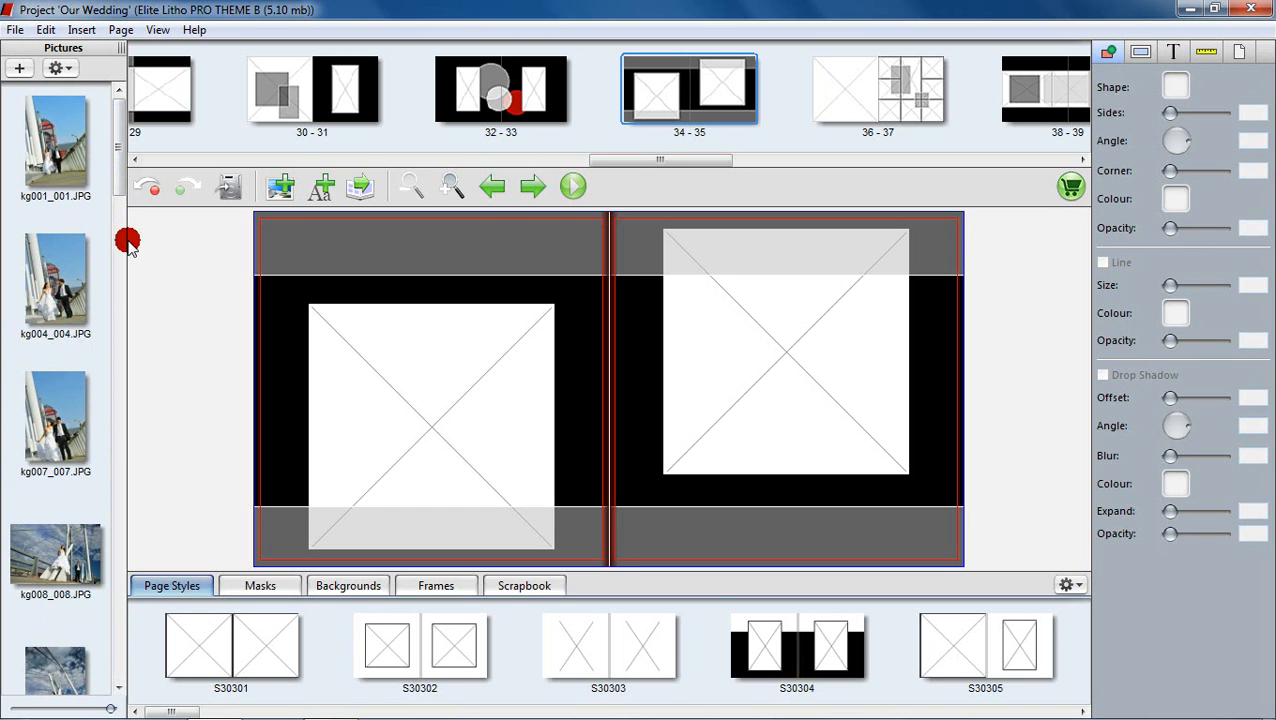
drag(57, 146, 437, 399)
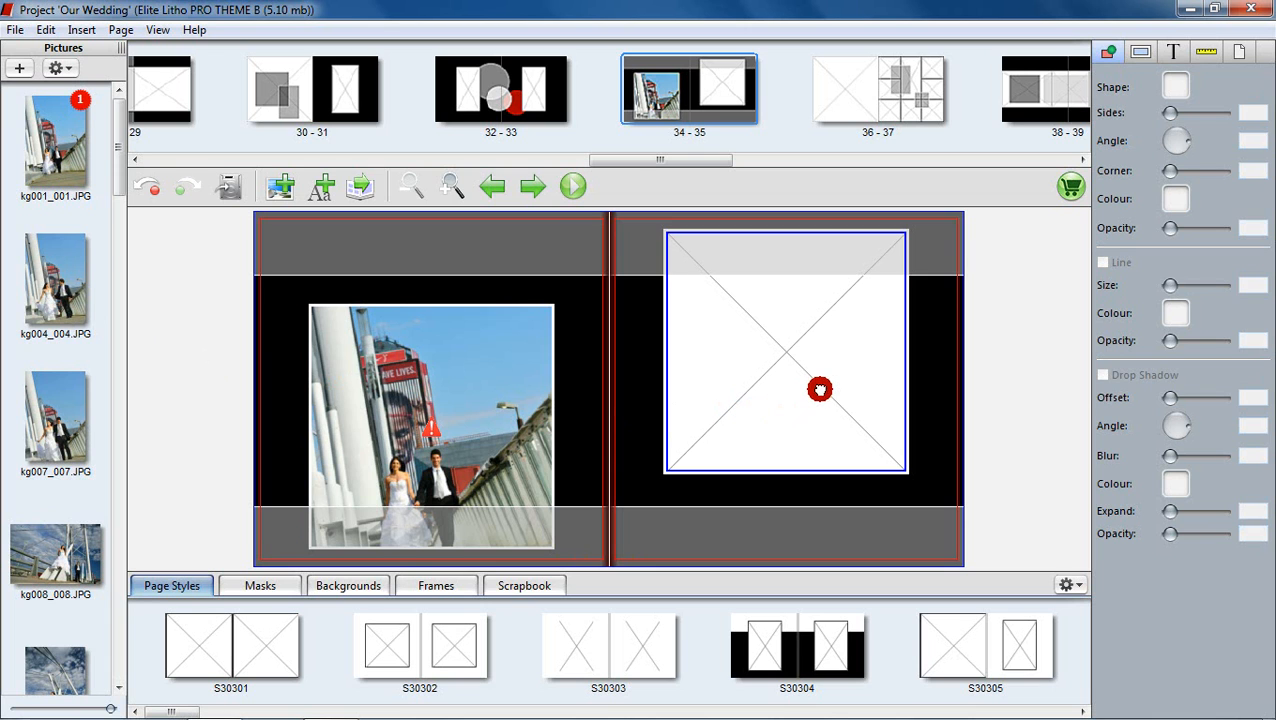
drag(708, 352, 788, 352)
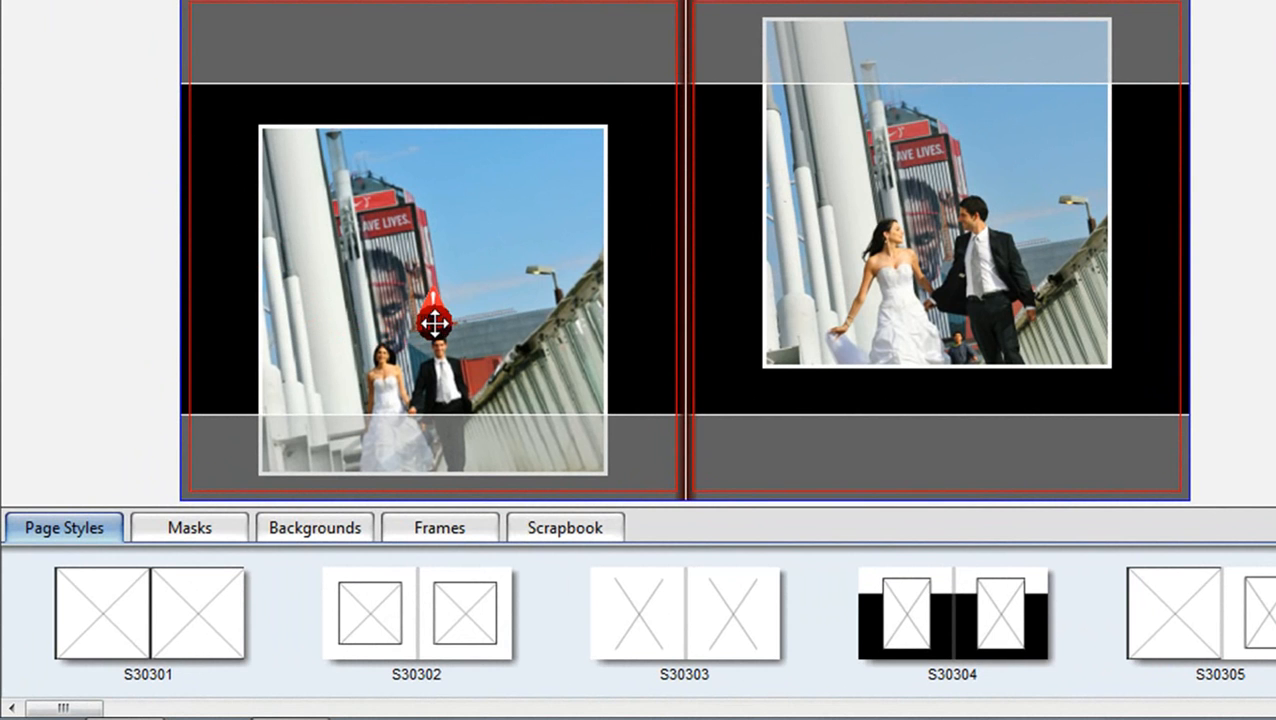
mouse_move(437, 308)
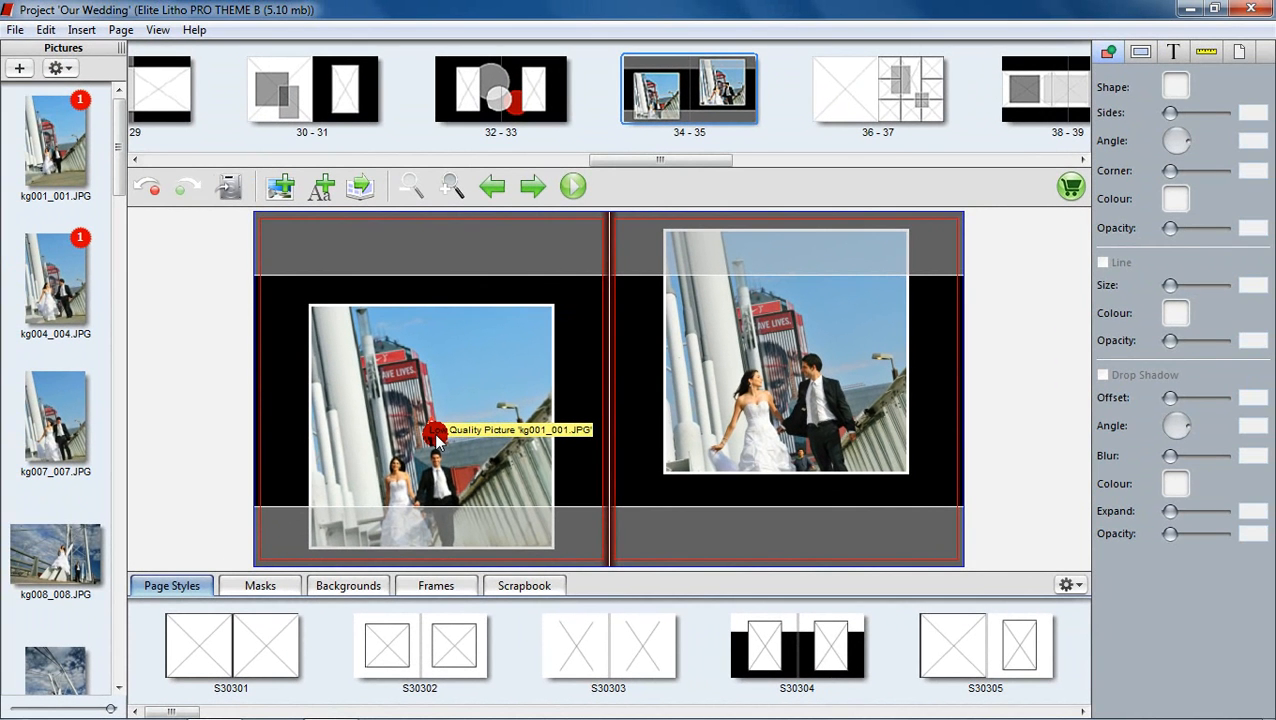
Step: Undo a trial resize of the left photo, then swap kg007_007.JPG into the left-page frame
click(457, 455)
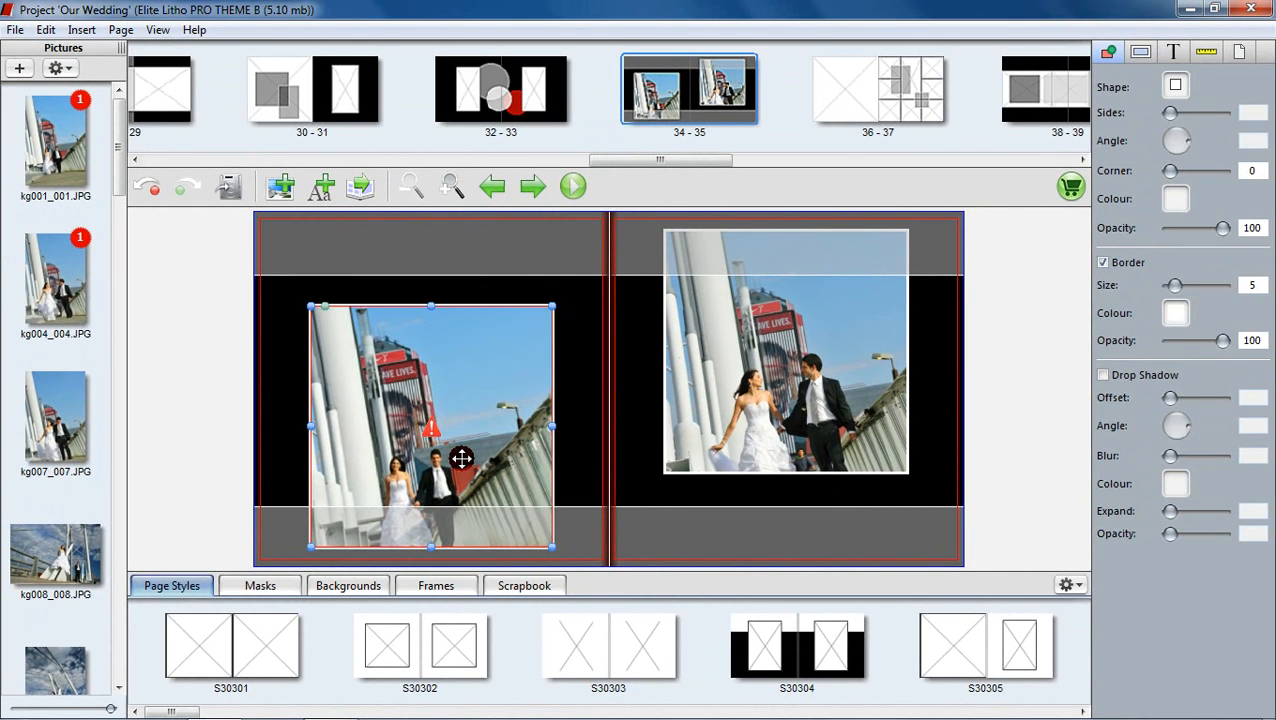
drag(555, 550, 416, 407)
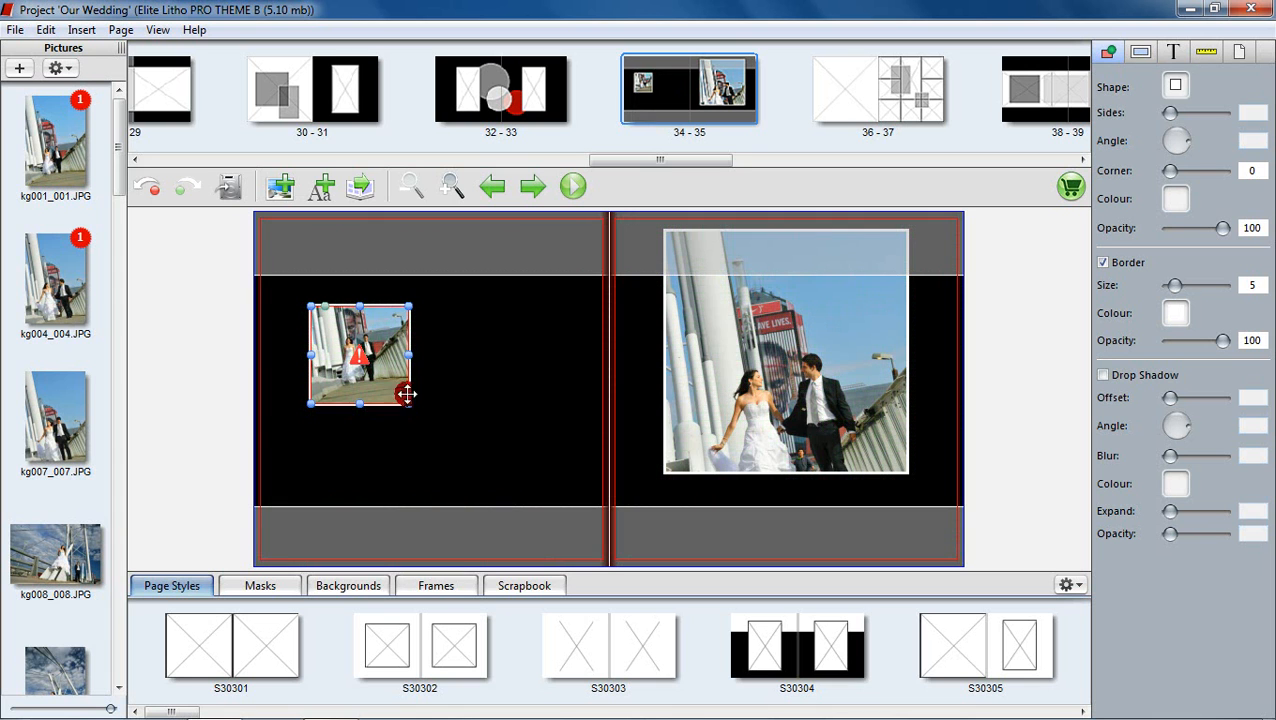
click(141, 188)
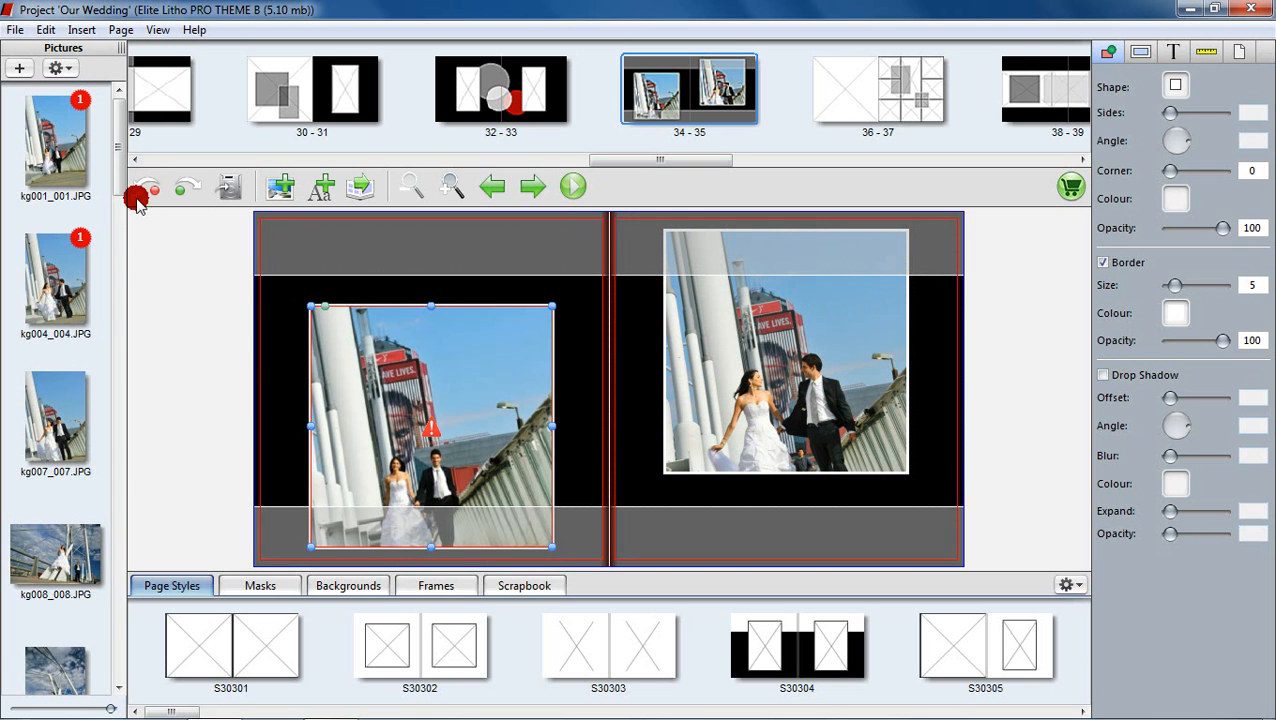
drag(62, 418, 383, 414)
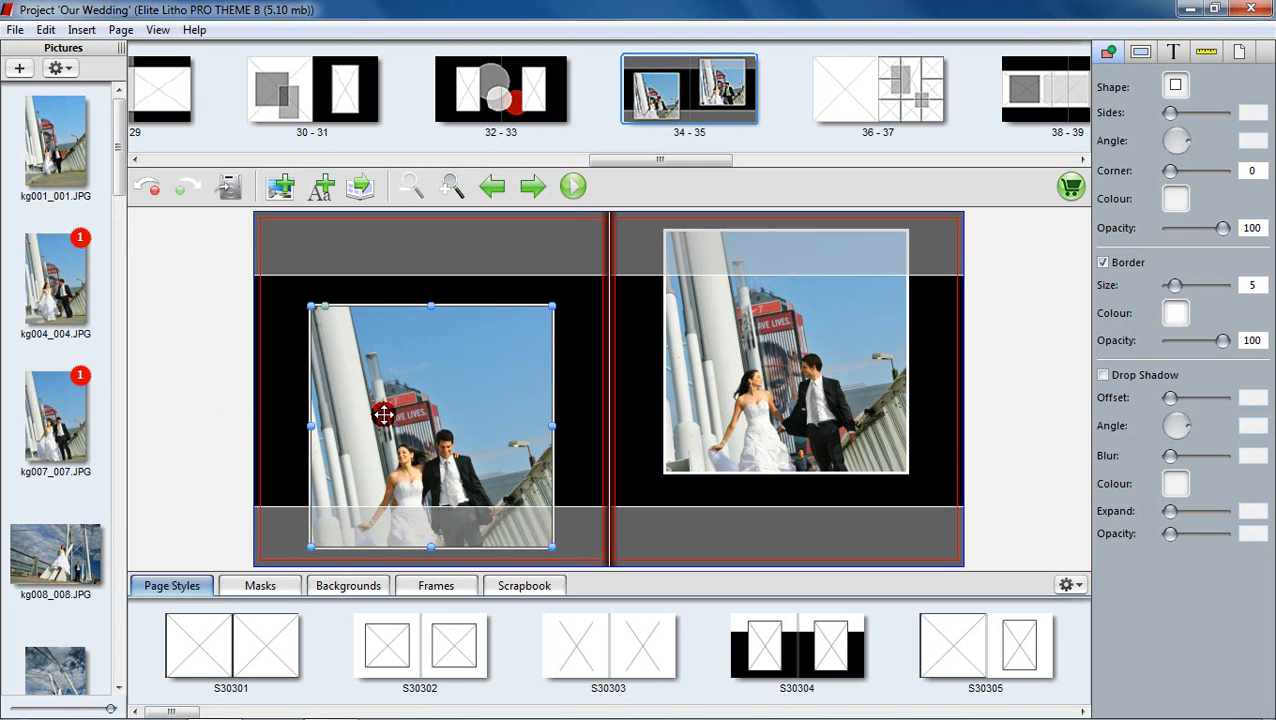
click(149, 189)
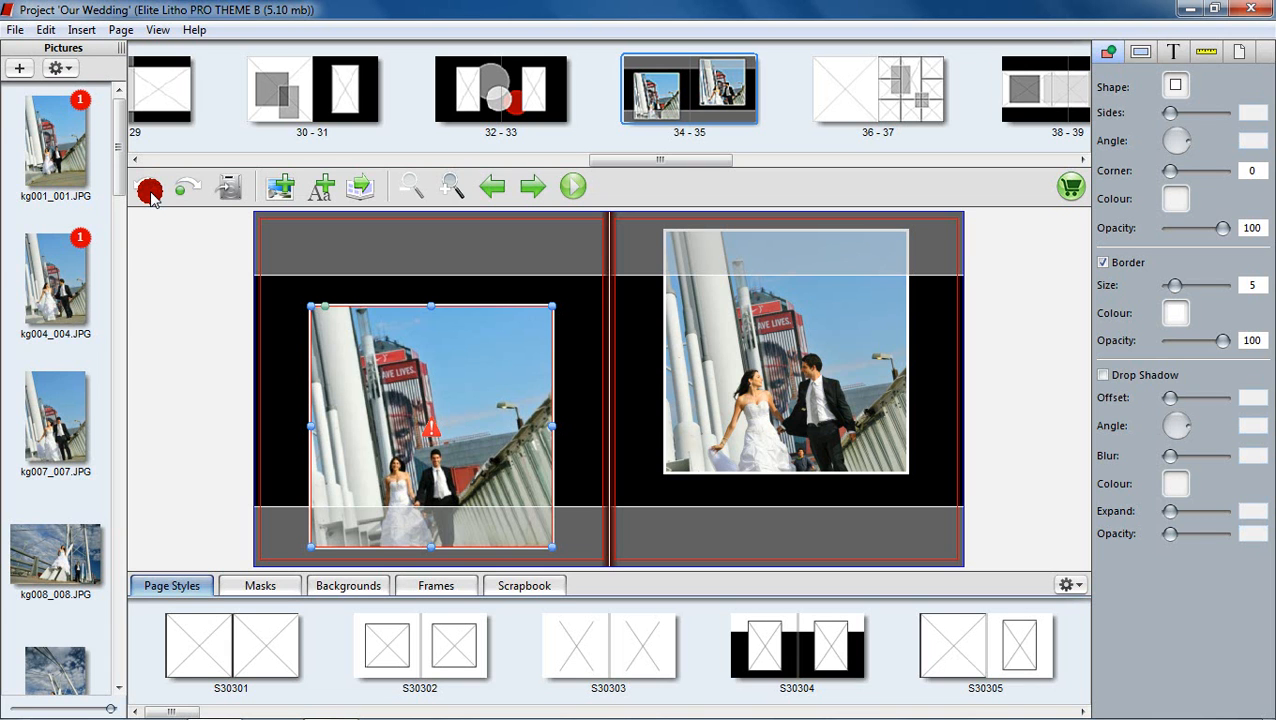
drag(57, 410, 440, 413)
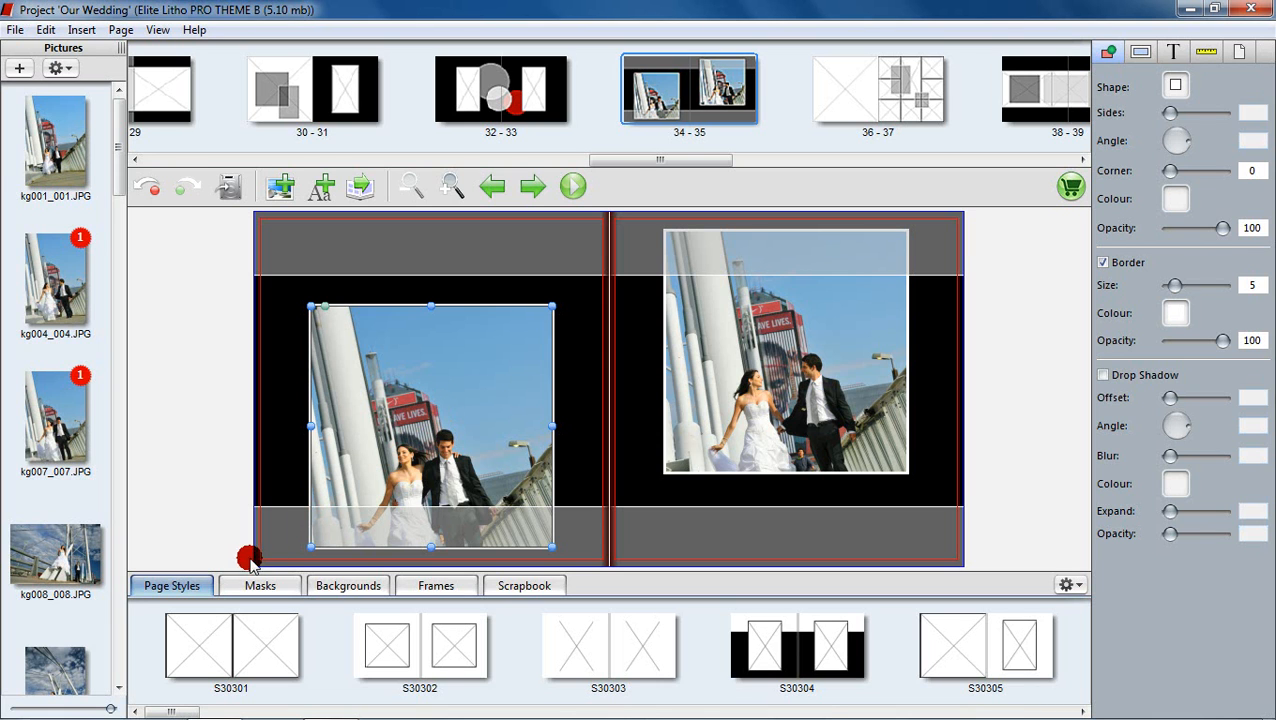
Step: Browse the Page Styles strip and apply style S30304 to spread 34-35
click(207, 590)
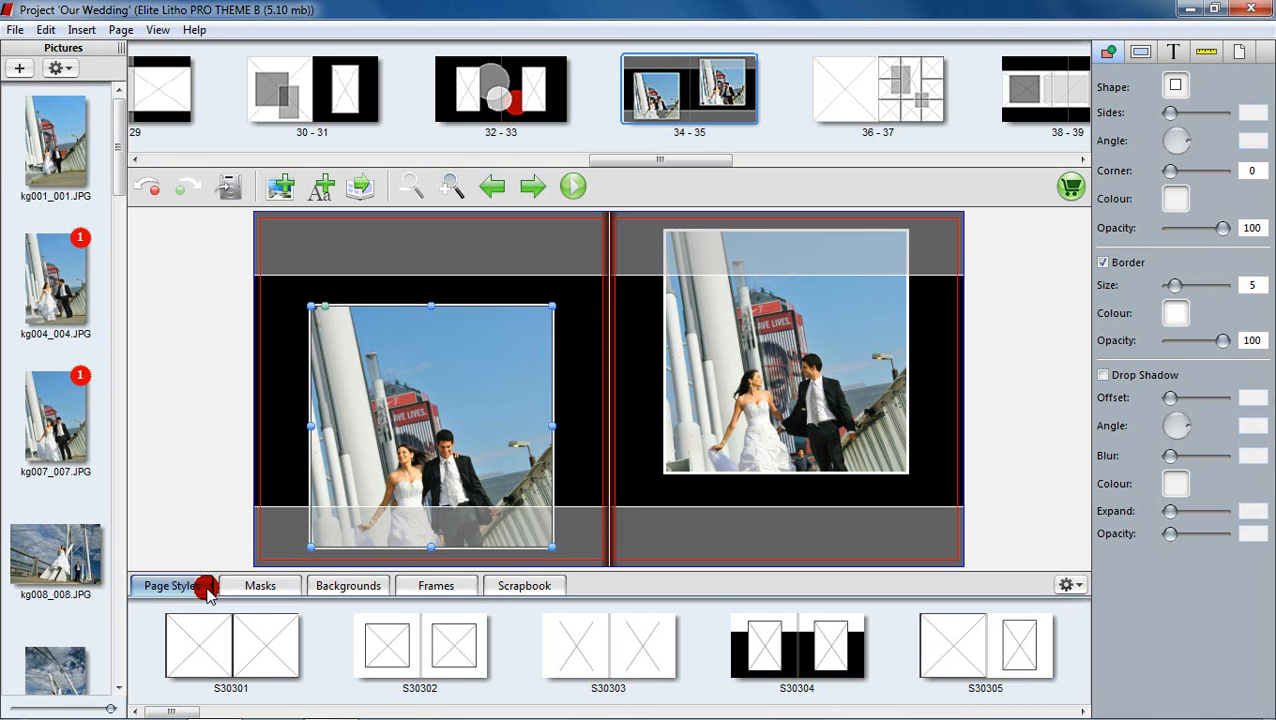
scroll(220, 617, down, 2)
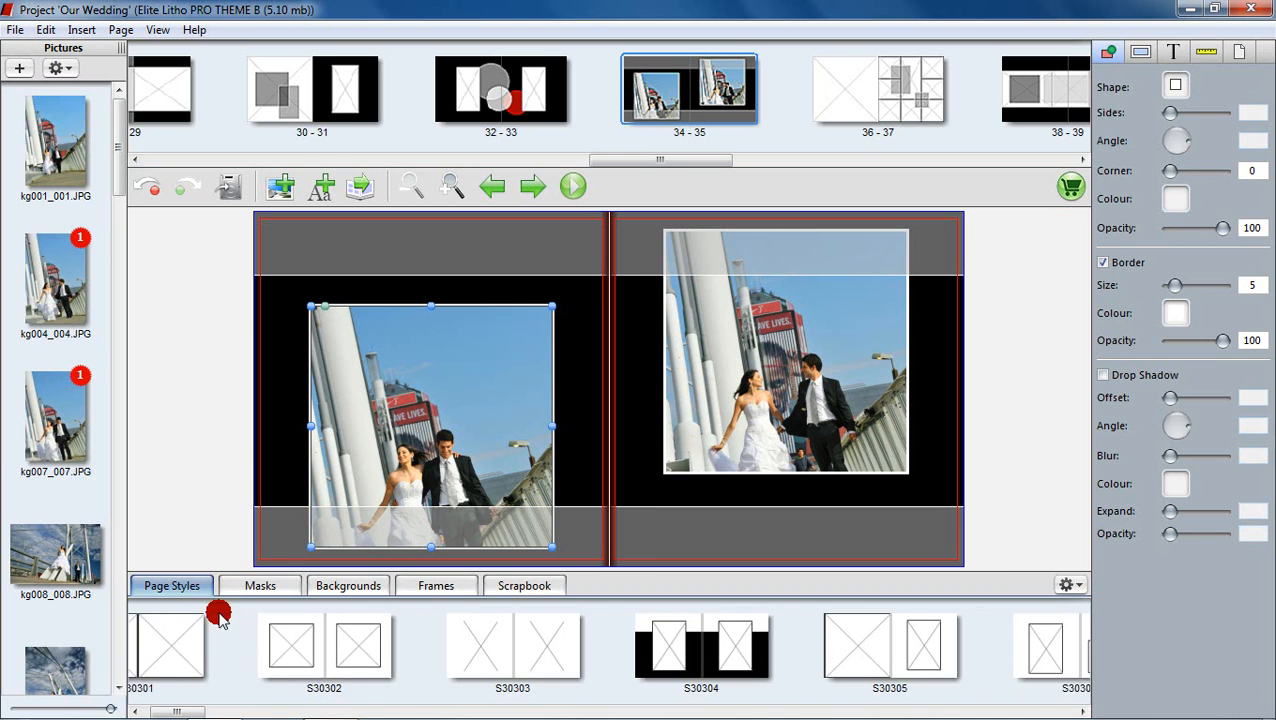
scroll(222, 613, down, 1)
scroll(222, 613, down, 1)
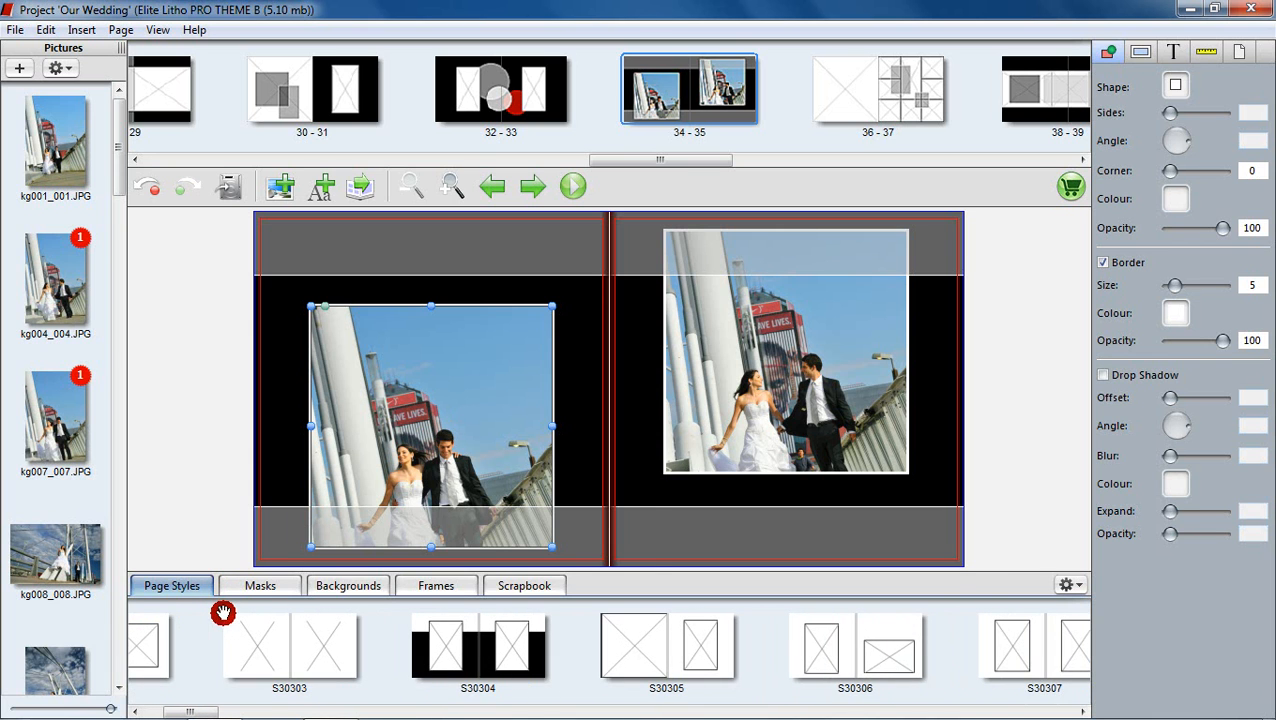
scroll(223, 615, down, 1)
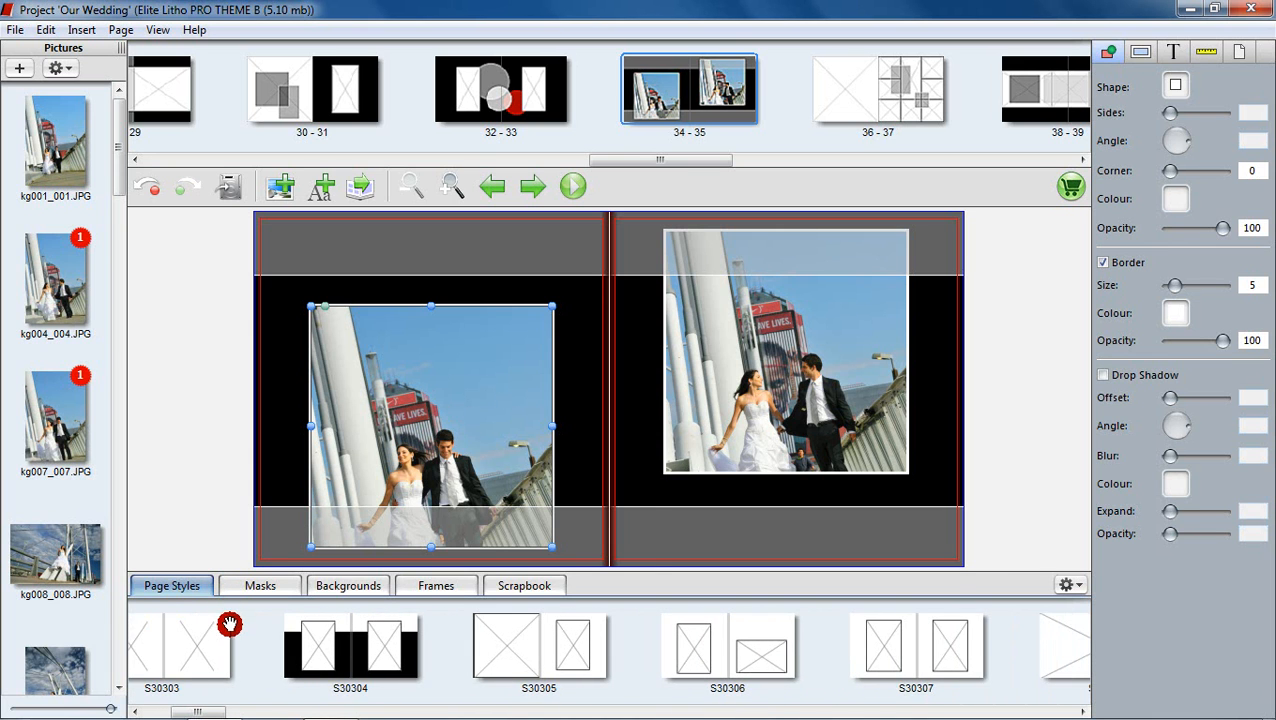
scroll(226, 620, down, 1)
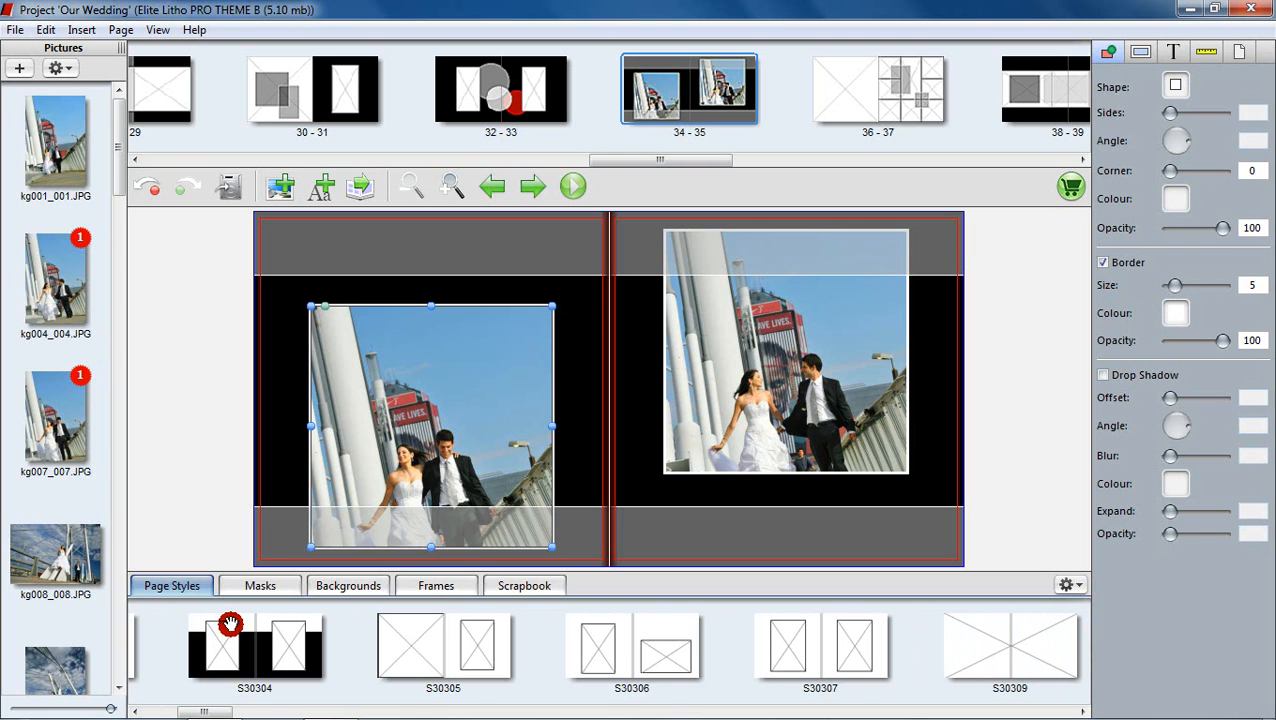
scroll(230, 624, down, 2)
scroll(230, 624, down, 2)
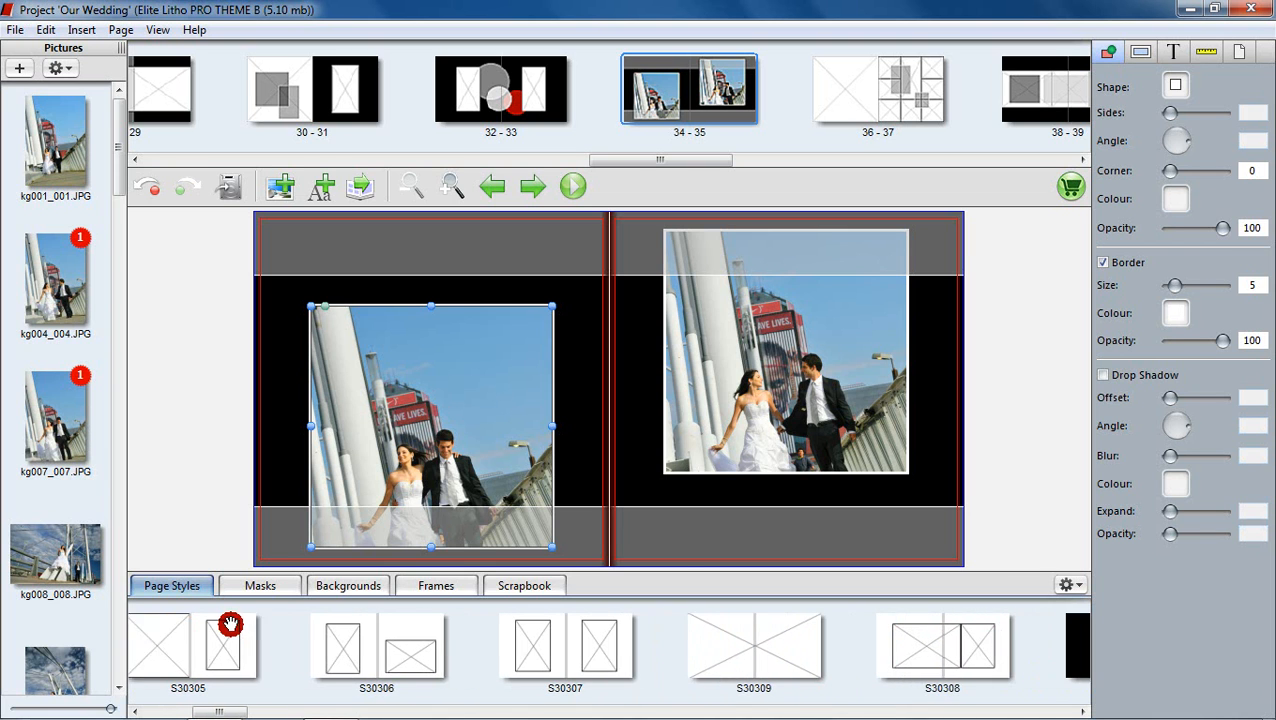
scroll(230, 625, down, 2)
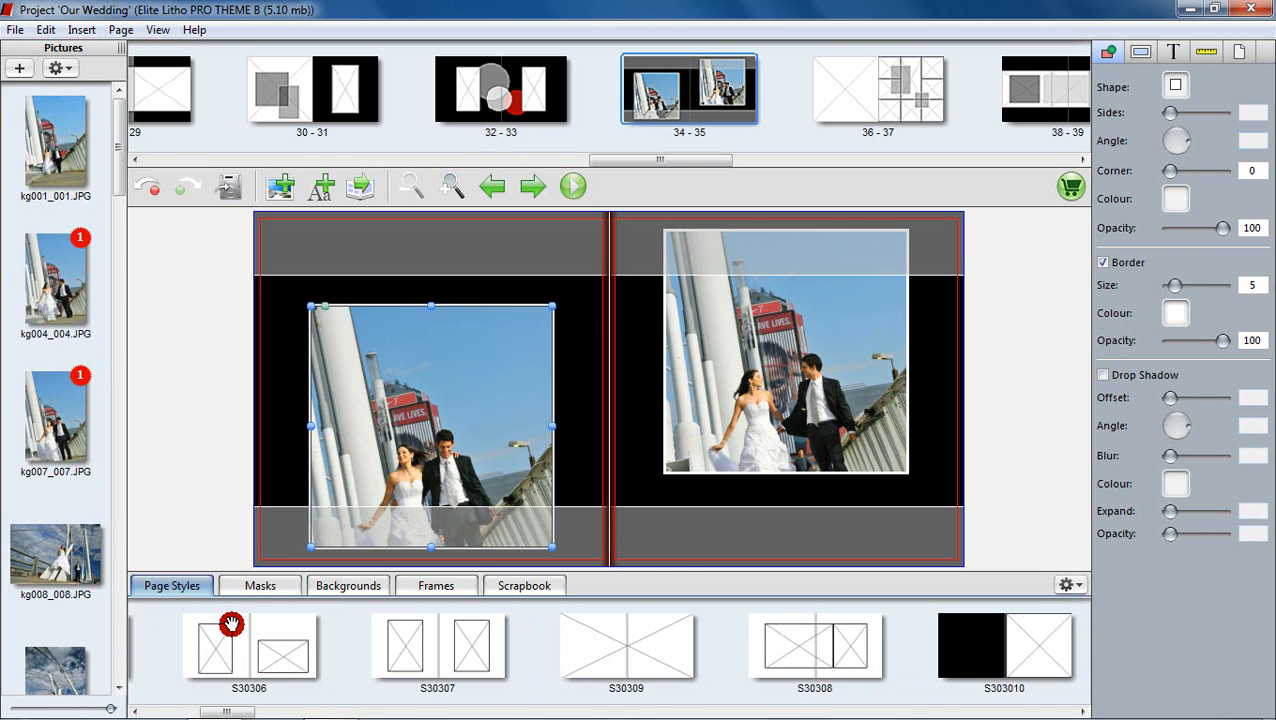
scroll(232, 625, up, 4)
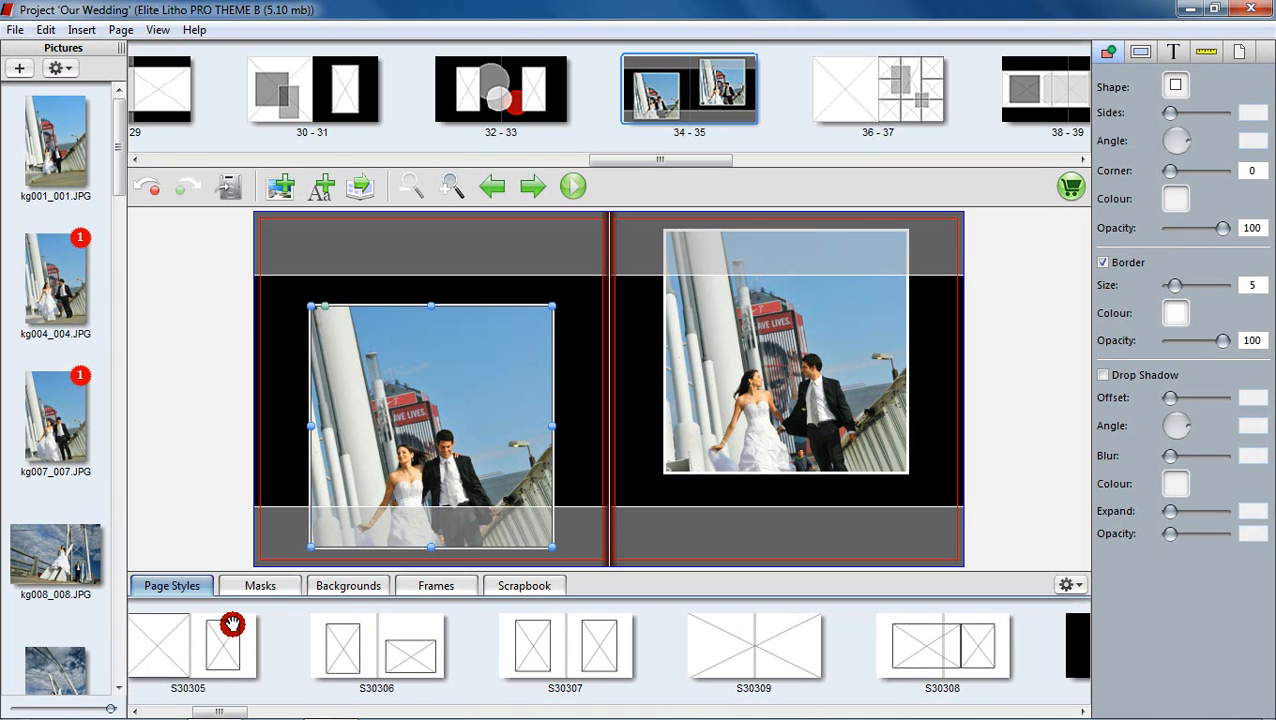
scroll(232, 625, up, 2)
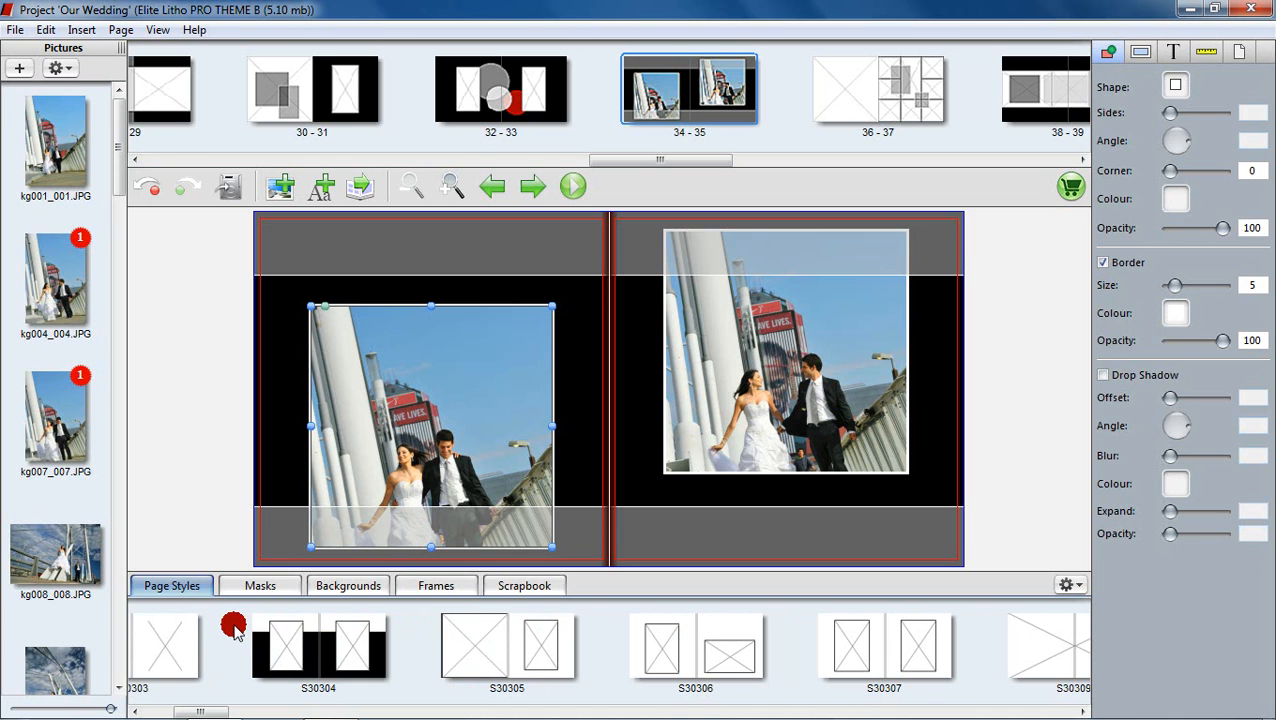
drag(233, 625, 622, 396)
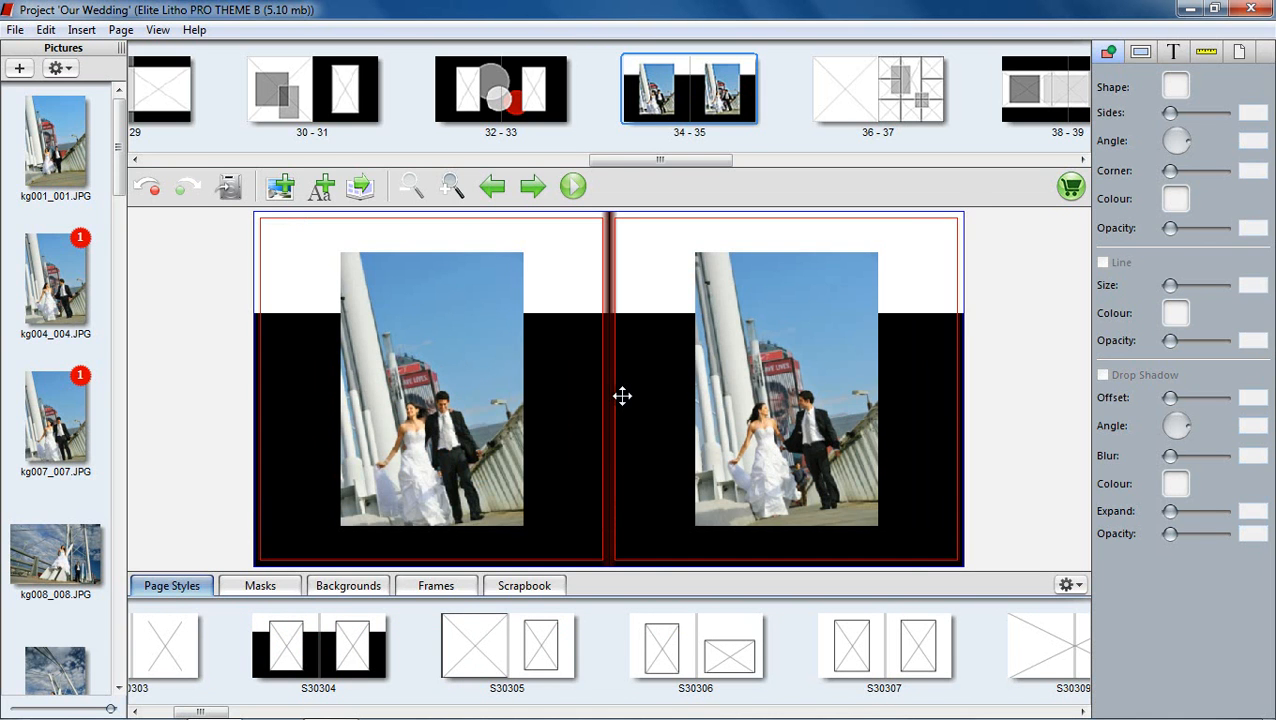
Step: Apply page style S30305, putting the photos in black-bordered frames on white pages
drag(540, 650, 636, 451)
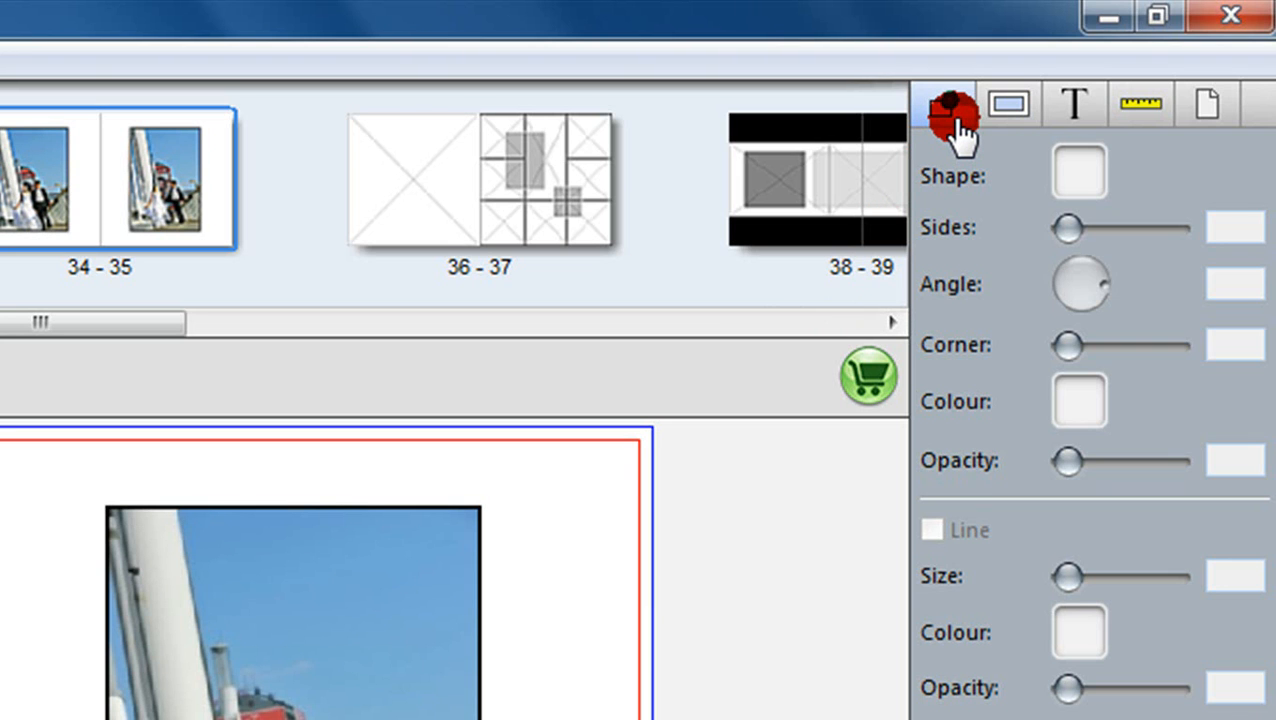
Step: Step through the image, text and ruler panels to reach the separate left and right page background options for spread 34–35
click(1012, 105)
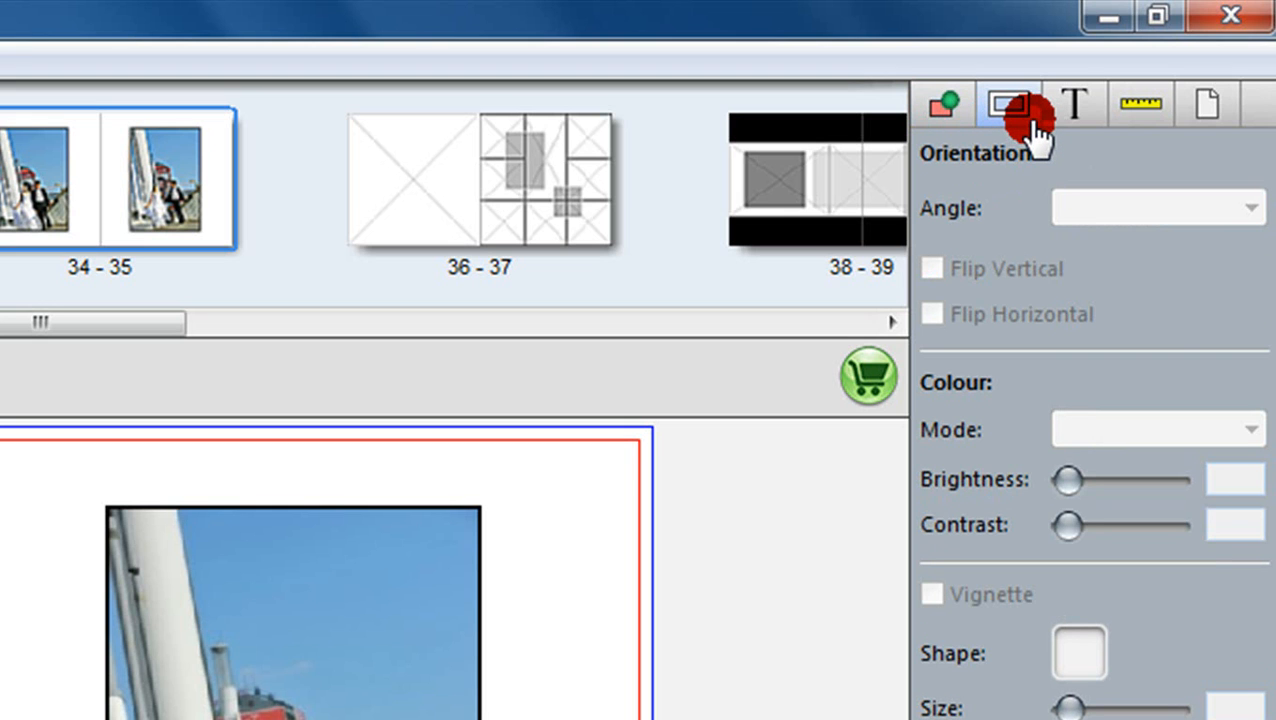
click(1097, 126)
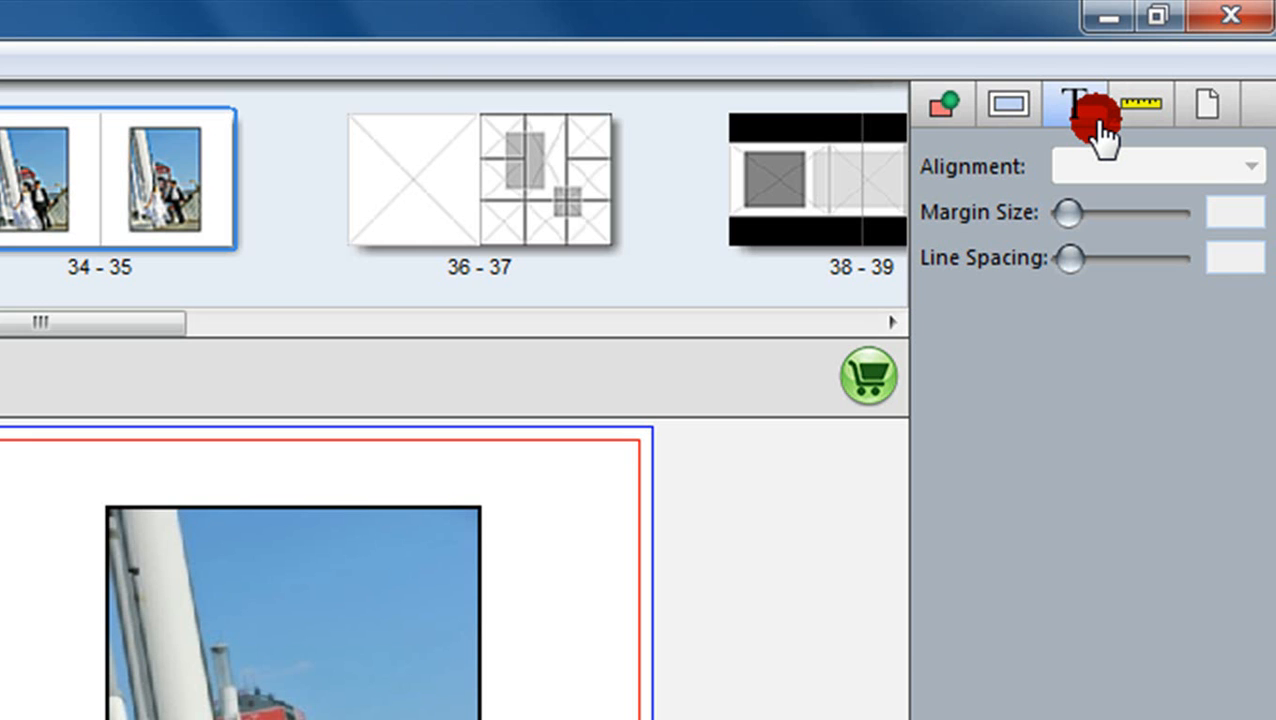
click(1139, 128)
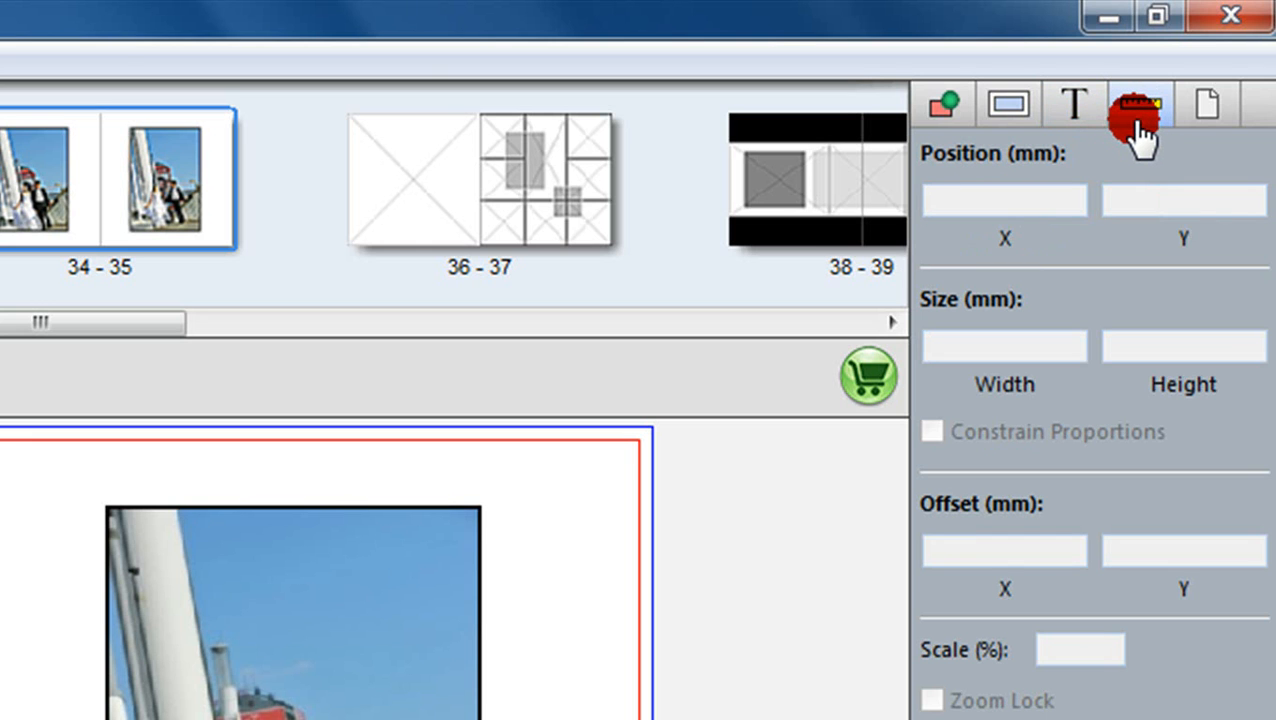
click(1203, 125)
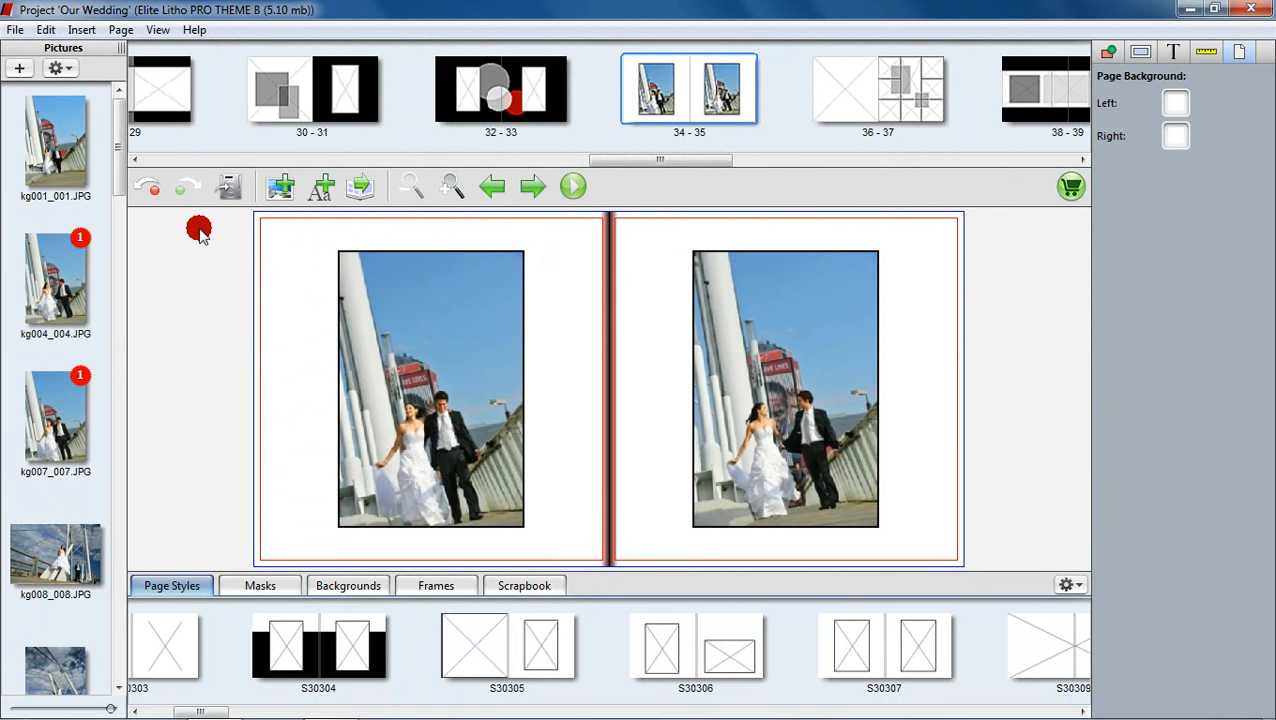
Step: Undo four changes to restore the black backgrounds and the two bordered wedding photos on spread 34–35
click(150, 191)
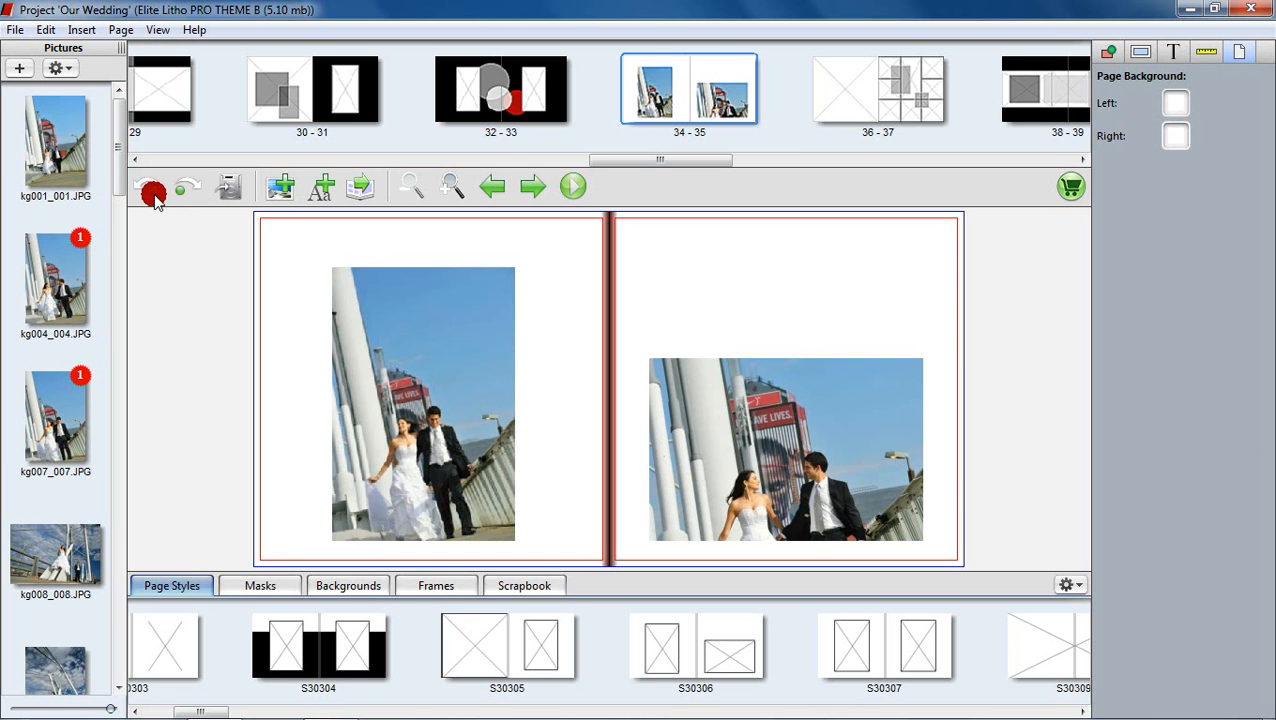
click(151, 192)
click(151, 192)
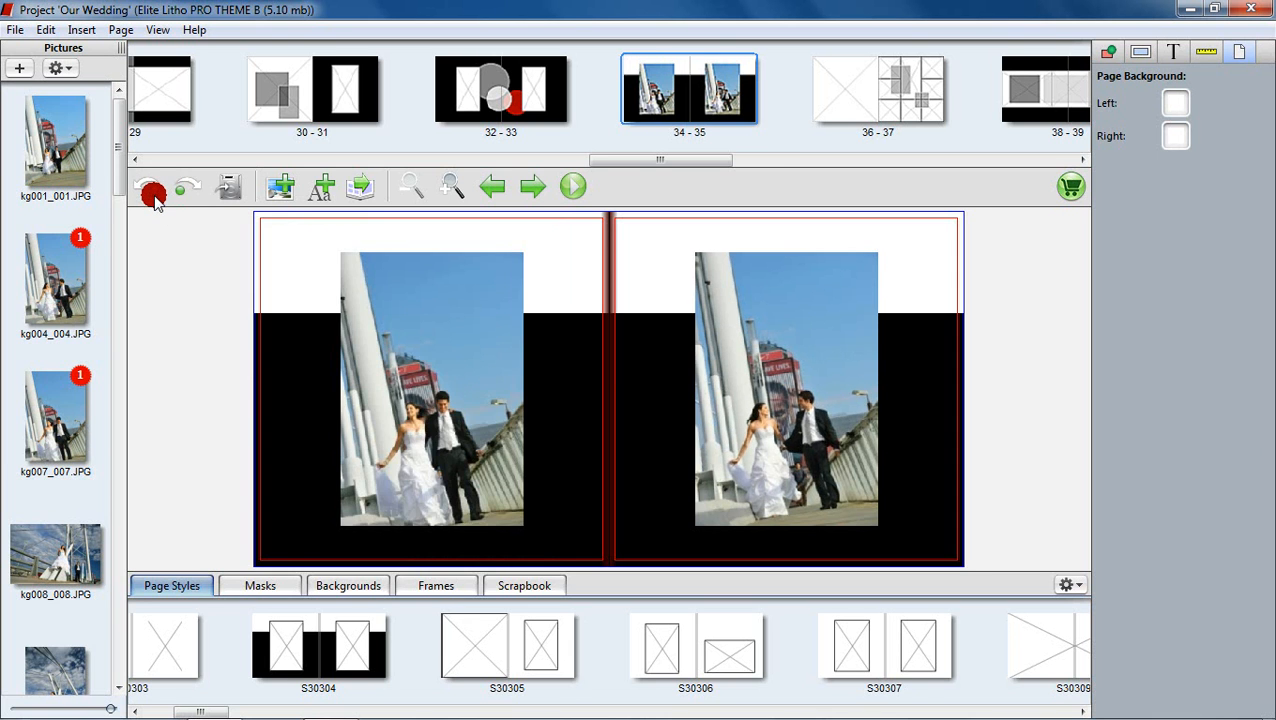
click(151, 193)
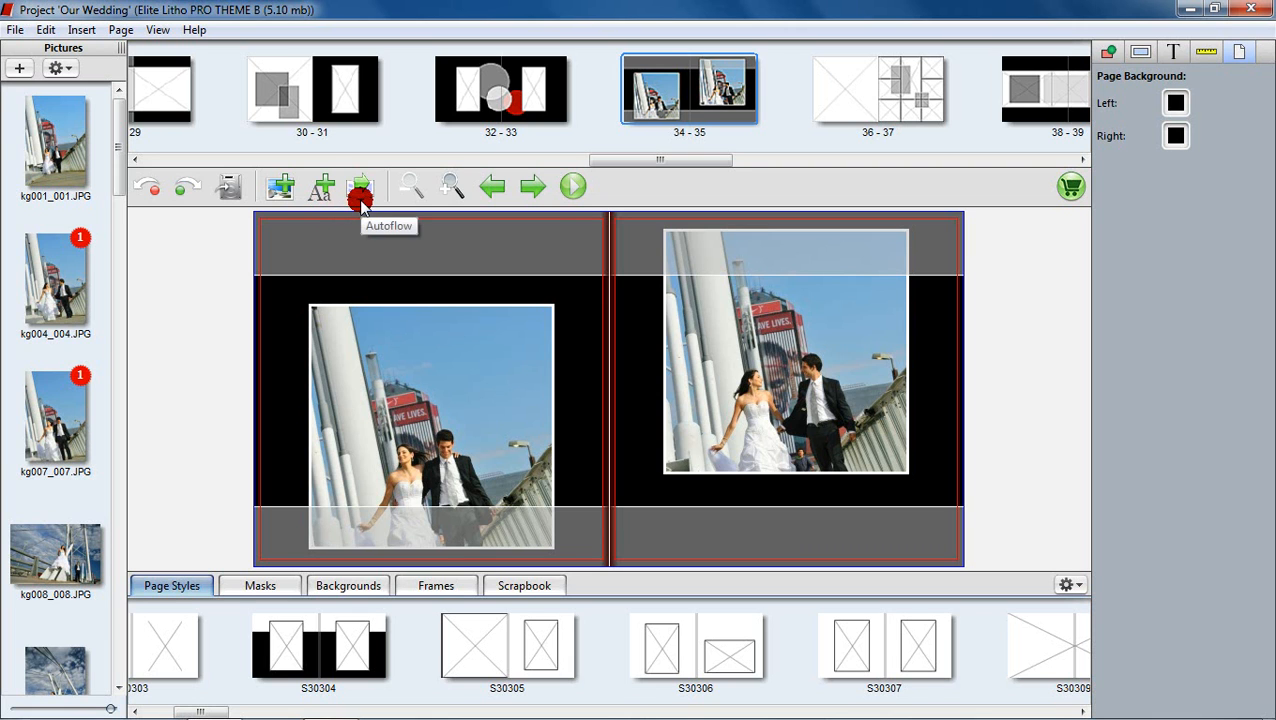
mouse_move(118, 176)
mouse_down()
mouse_move(117, 233)
mouse_move(134, 171)
mouse_up()
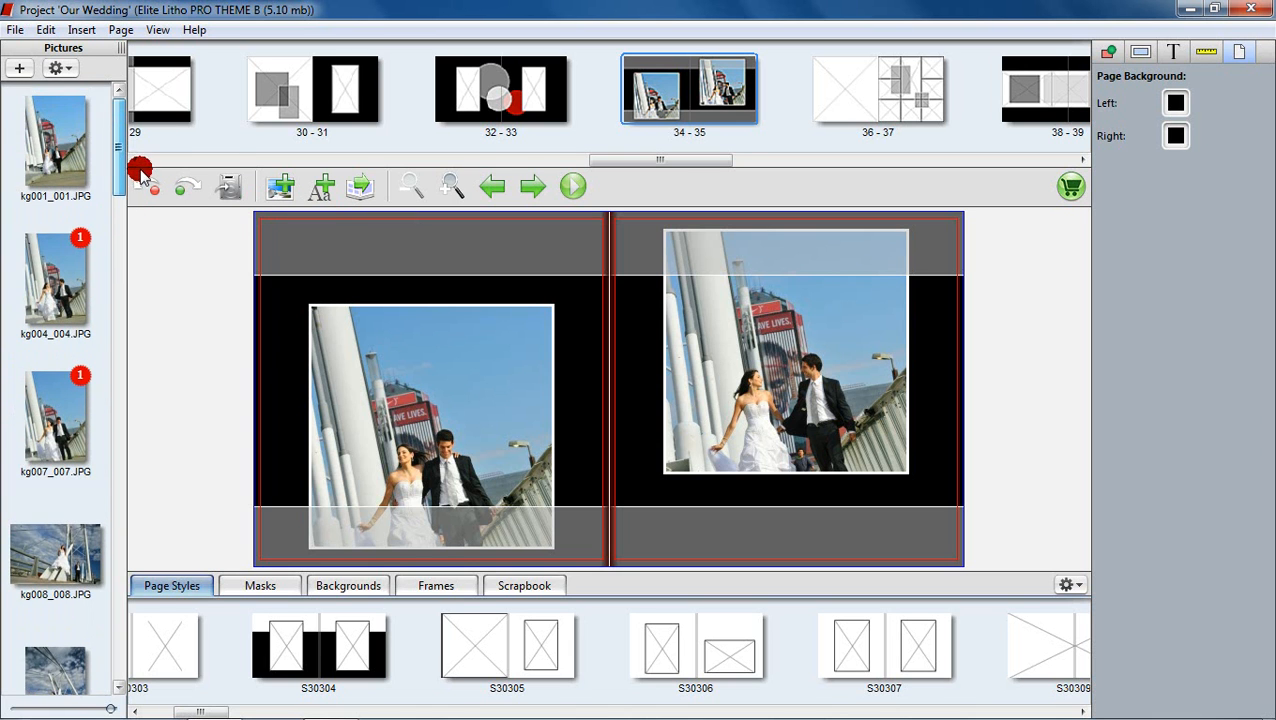
mouse_move(612, 162)
mouse_down()
mouse_move(557, 162)
mouse_move(629, 170)
mouse_up()
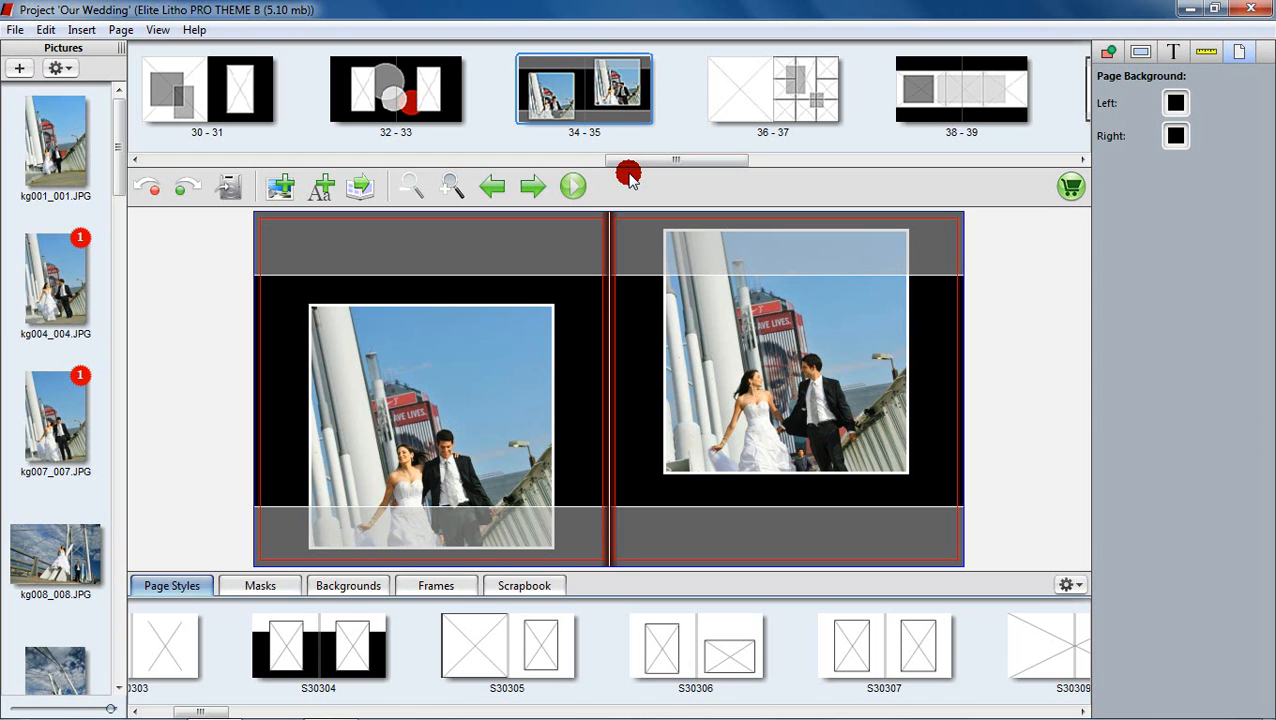
Step: Check the finished spread 34–35 up close, then save the 'Our Wedding' album project
click(452, 188)
click(453, 190)
click(453, 190)
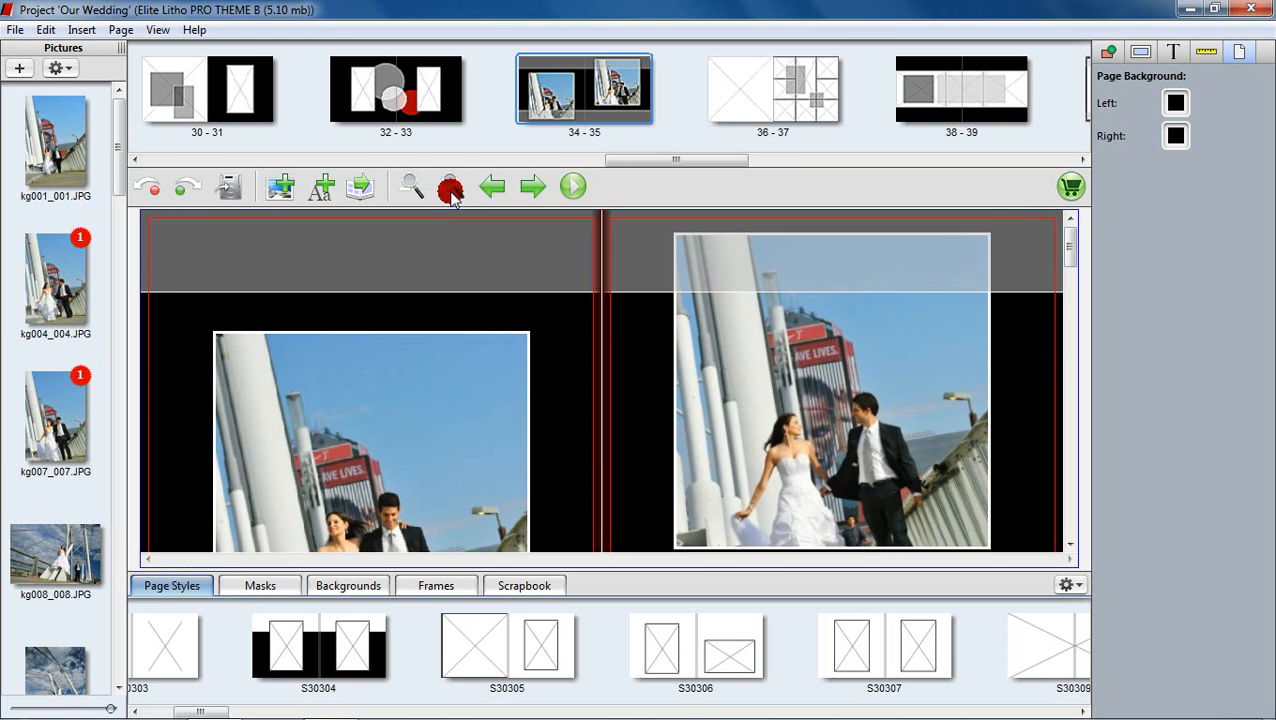
click(410, 192)
click(410, 192)
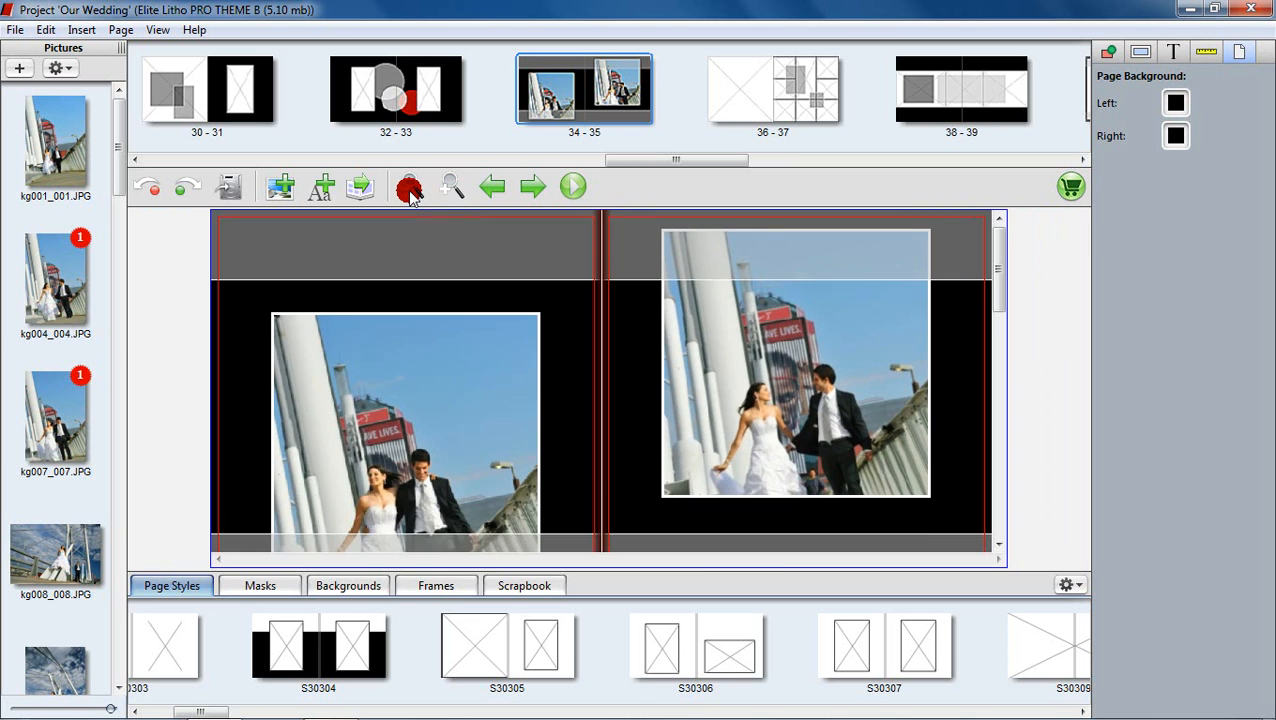
click(410, 192)
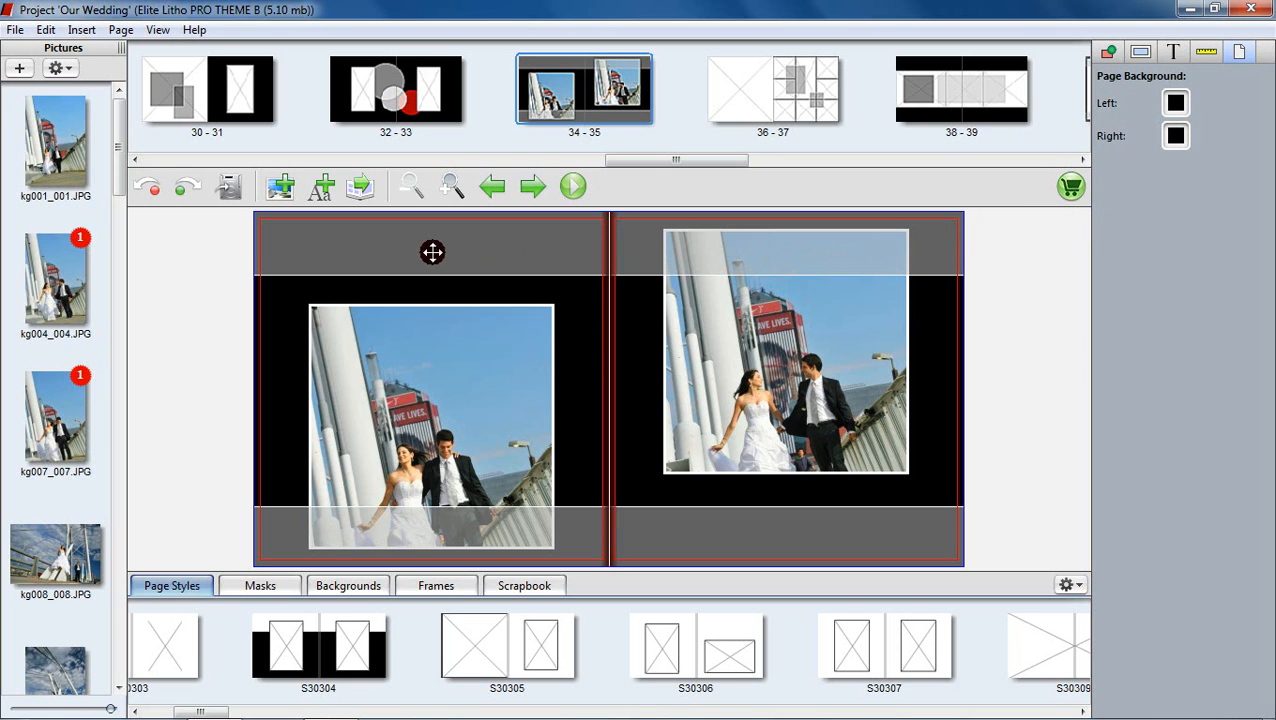
click(230, 198)
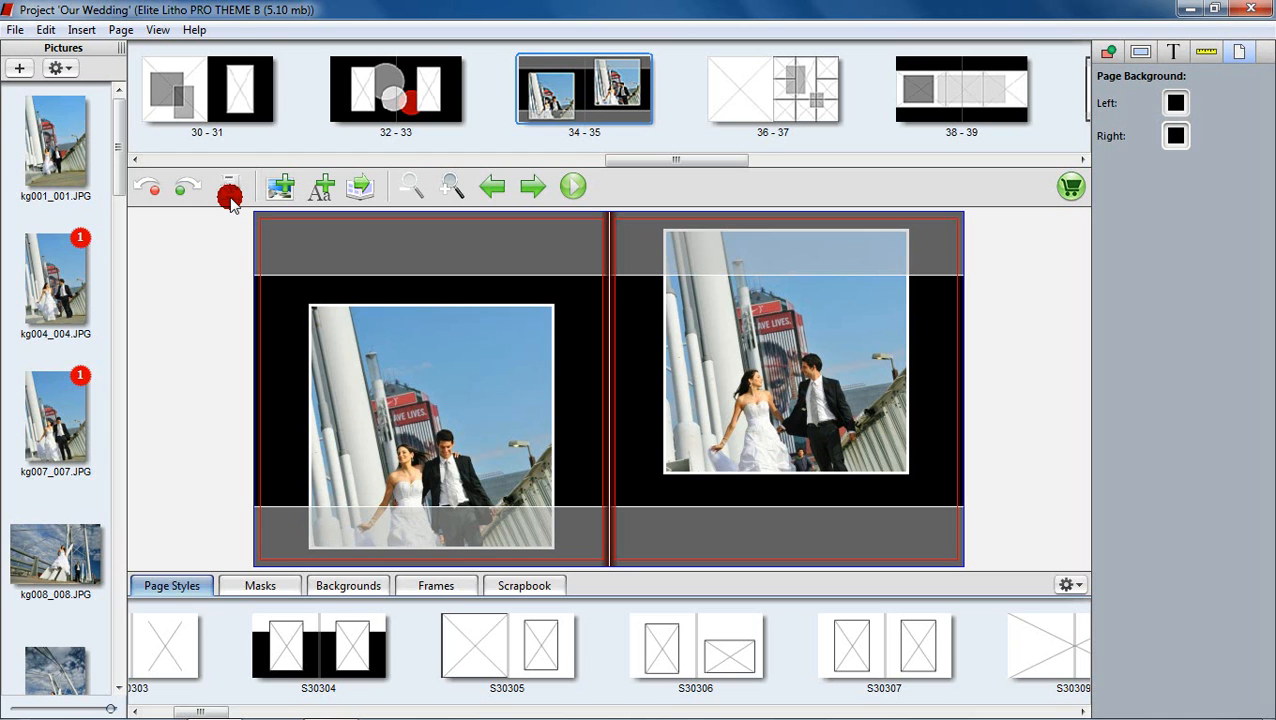